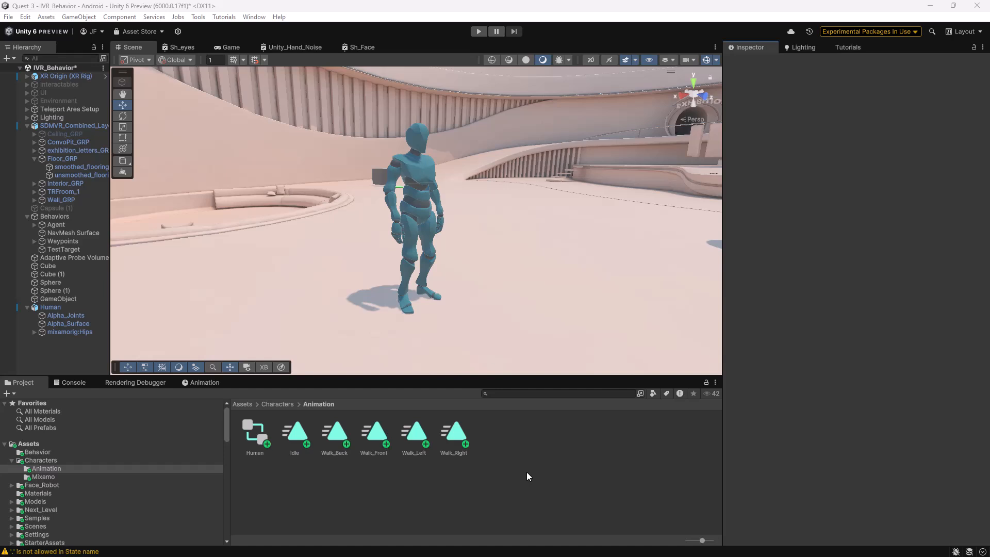
Enlarge the asset browser area and examine the Idle, Walk_Back, Walk_Front, Walk_Left and Walk_Right clips in the Animation folder
click(448, 374)
drag(449, 375, 450, 343)
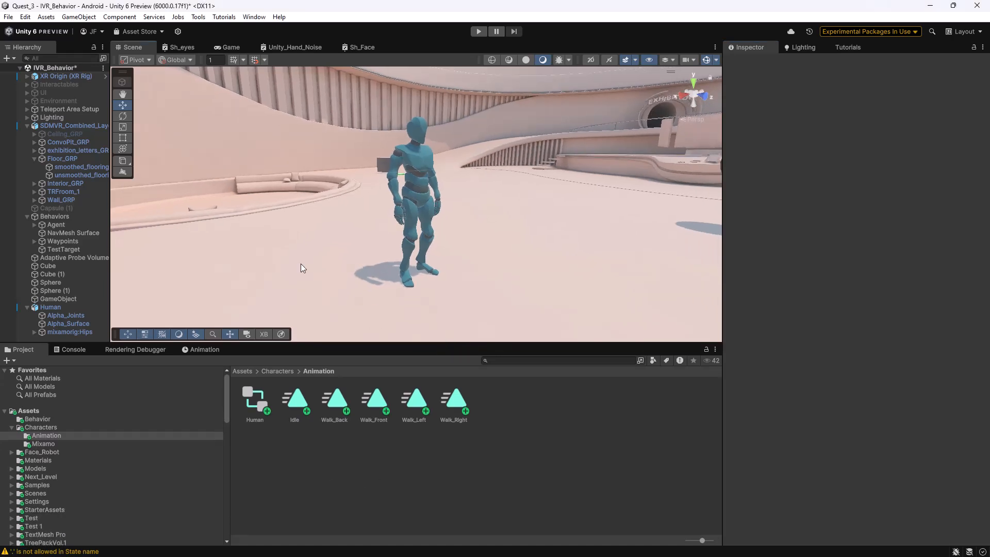
click(308, 404)
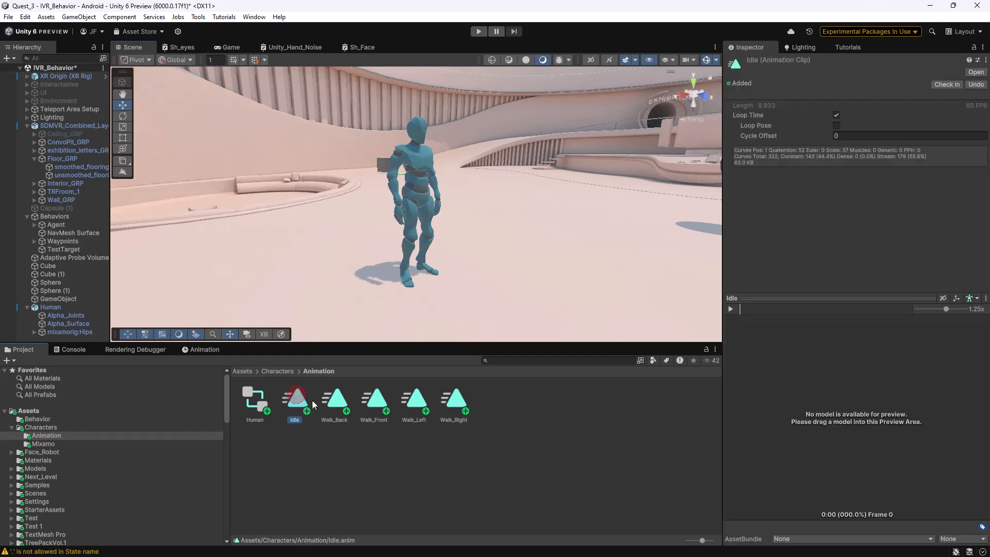
click(333, 400)
click(378, 400)
click(417, 401)
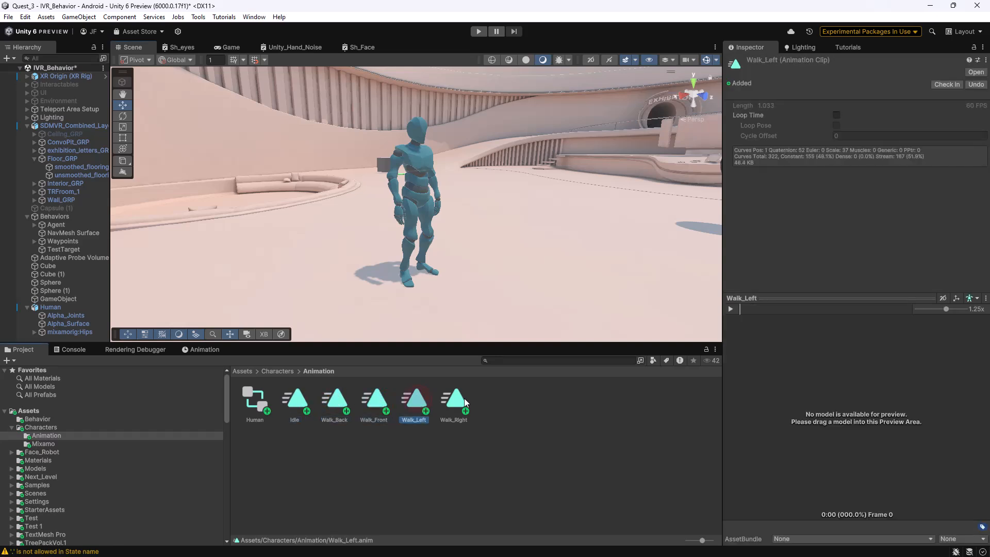
click(455, 399)
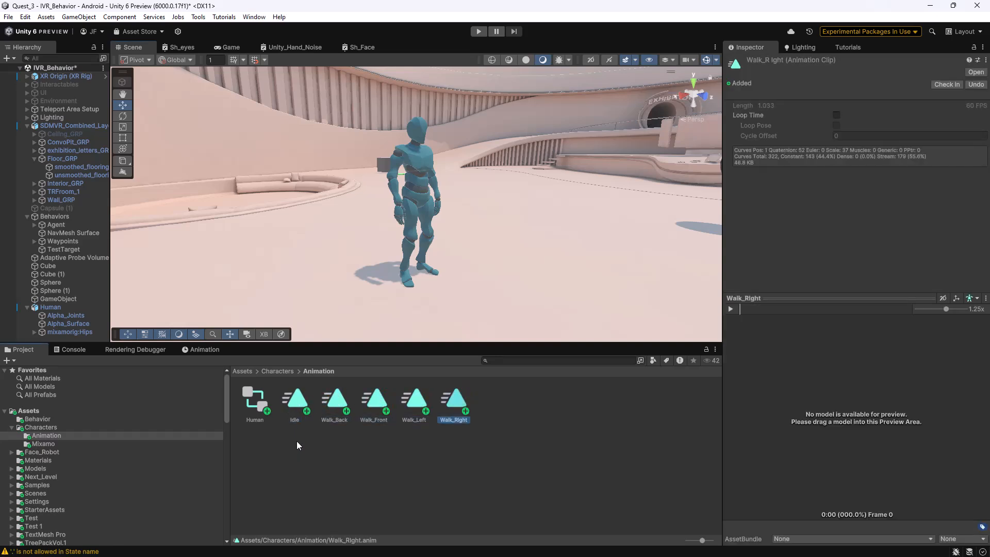
click(297, 400)
click(336, 396)
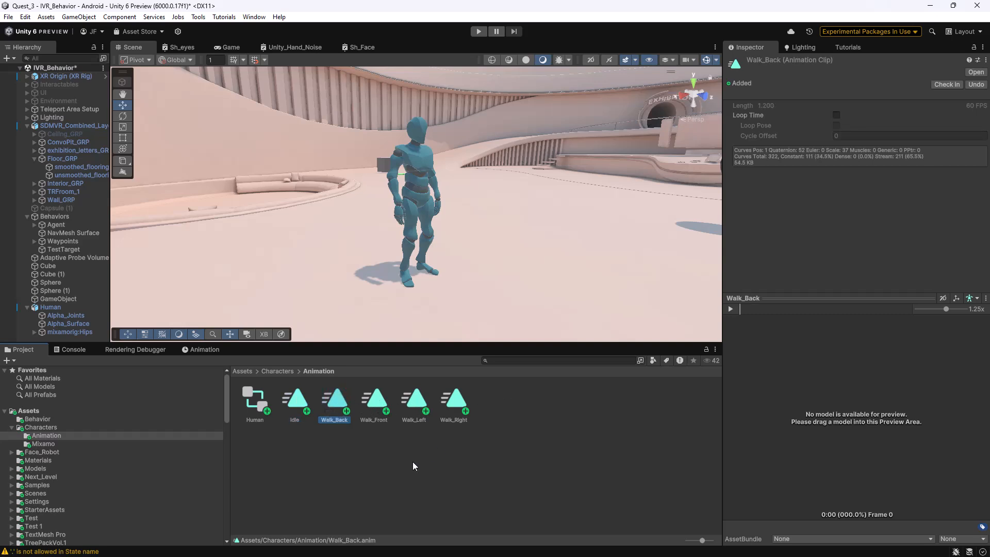
click(207, 349)
click(24, 349)
Add the Idle clip to the Human character as an Animator and scrub through the clip to preview its motion
click(52, 307)
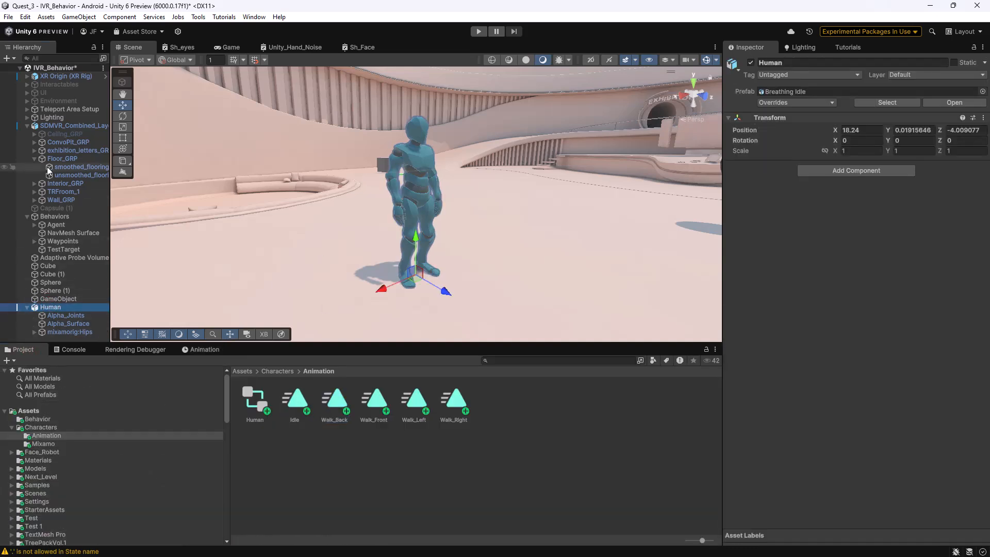
click(27, 126)
click(27, 144)
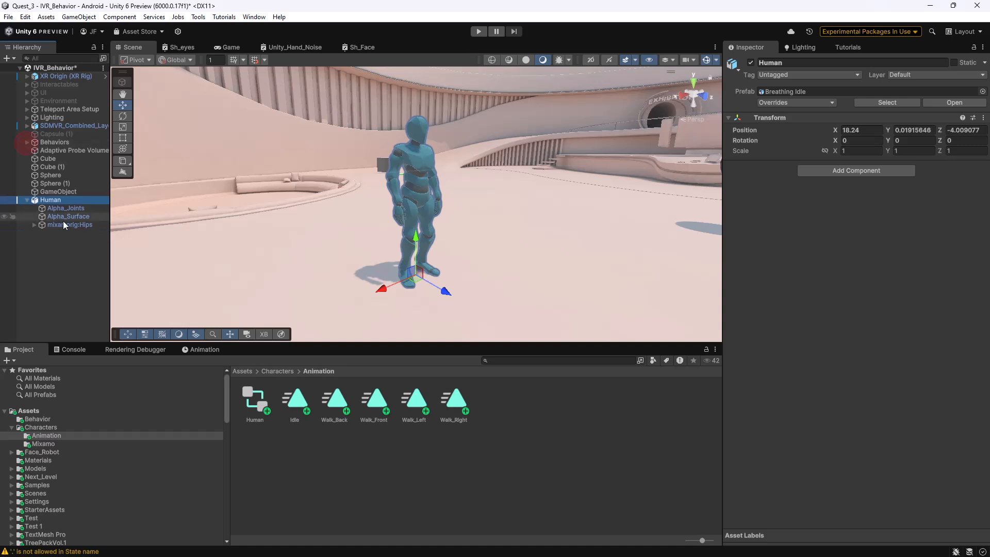
drag(299, 405, 852, 322)
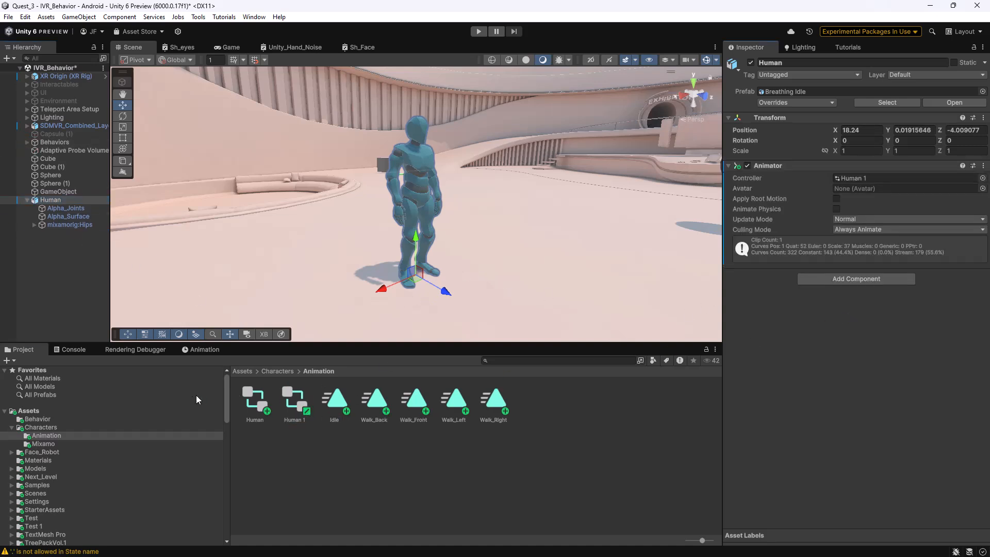
click(202, 350)
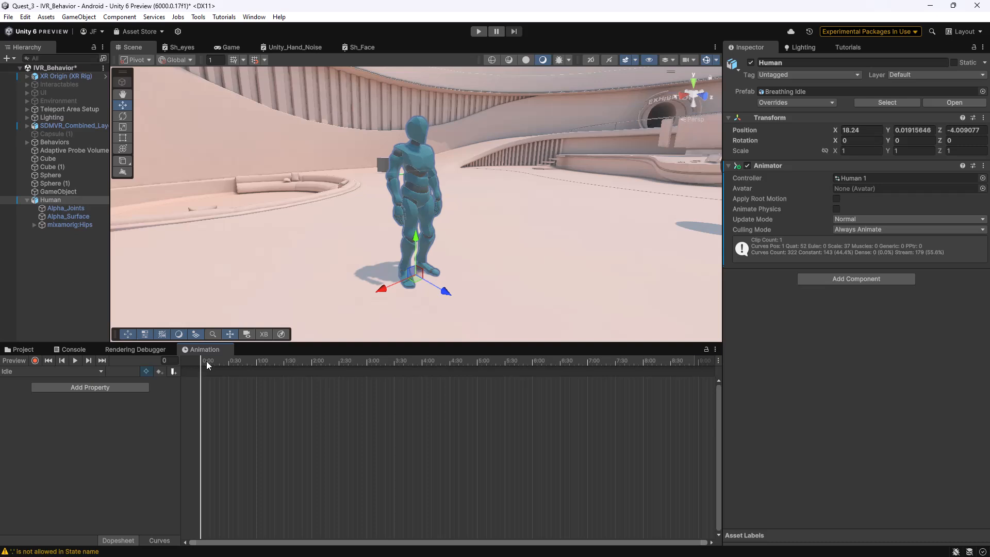
drag(206, 361, 301, 358)
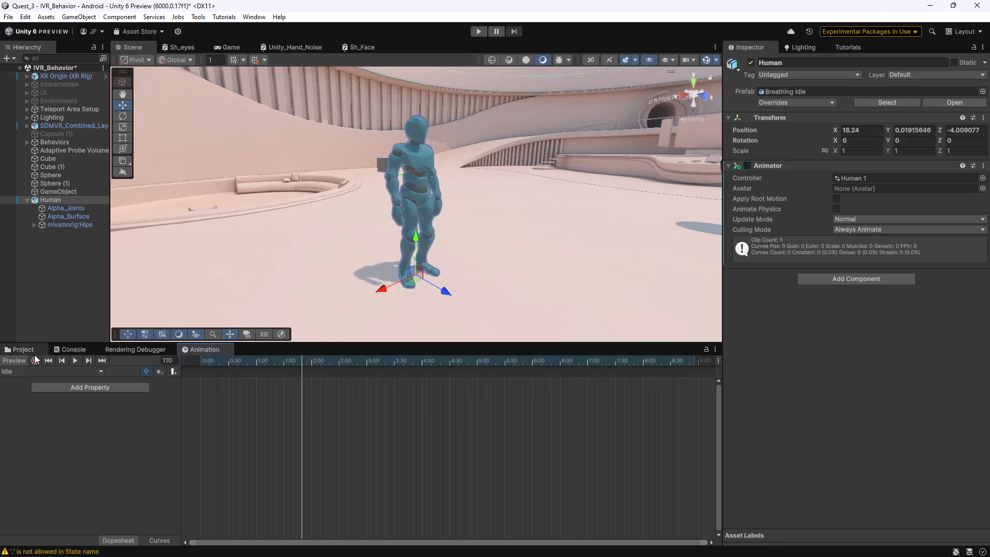
Review the loop setting of the Idle and walking clips and enable Loop Time on Walk_Right
click(21, 350)
click(332, 401)
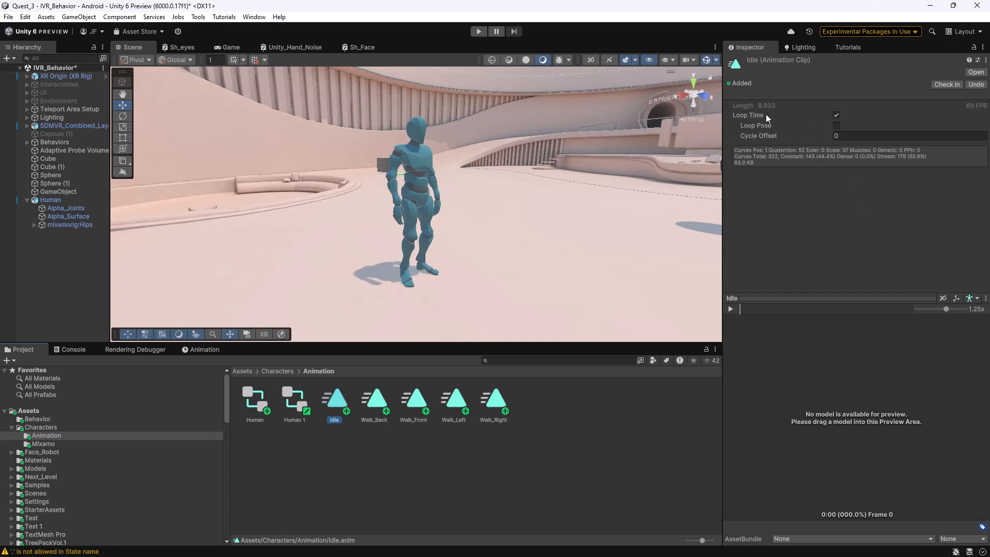
click(374, 400)
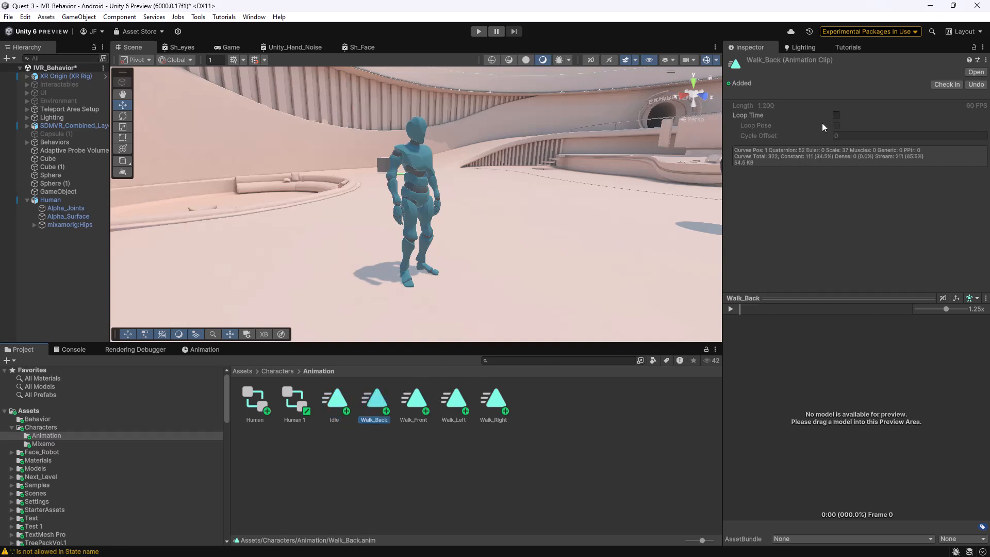
click(413, 401)
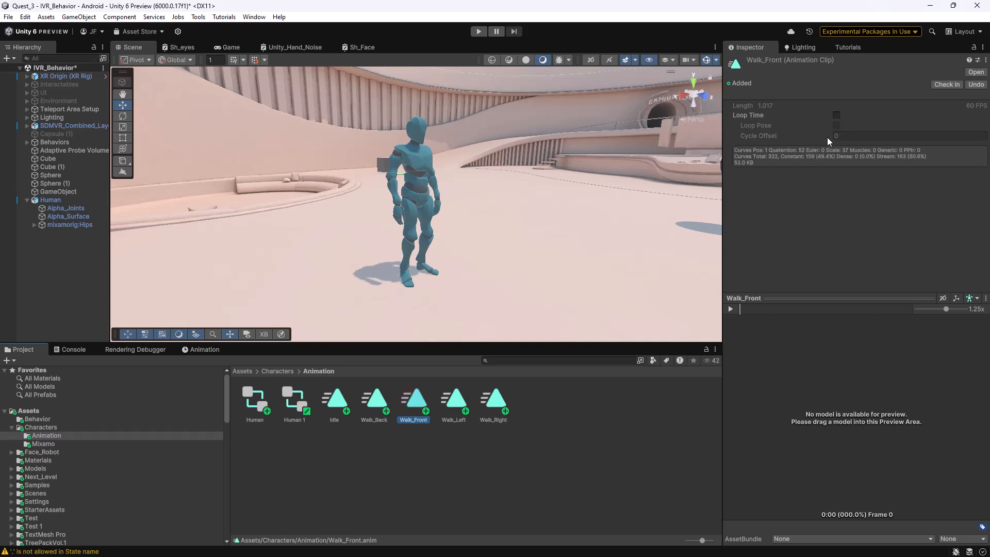
click(454, 401)
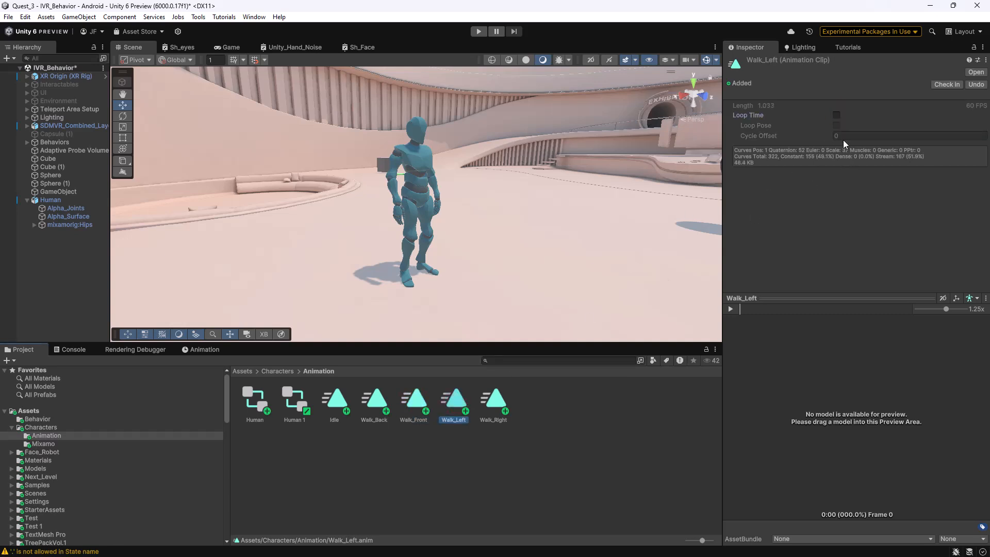
click(494, 400)
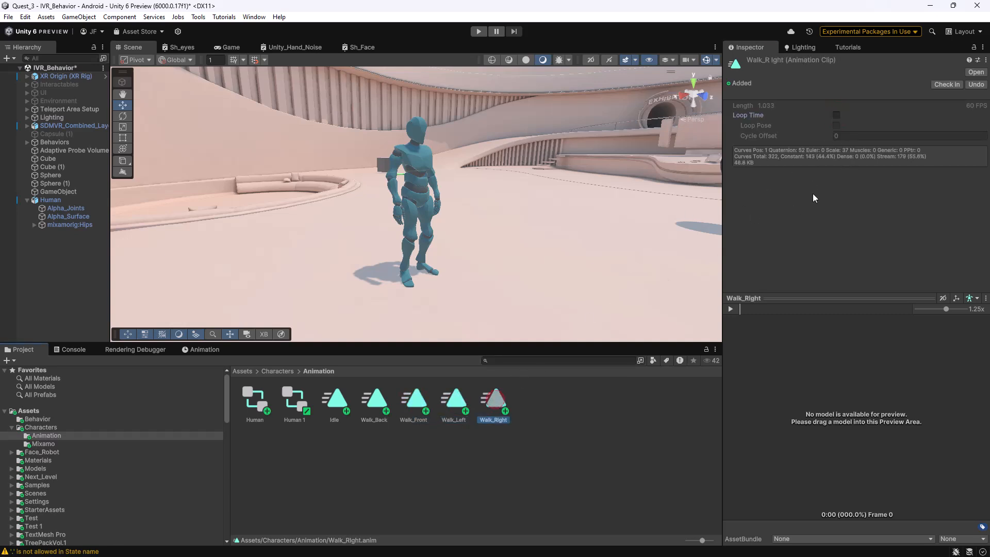
click(836, 115)
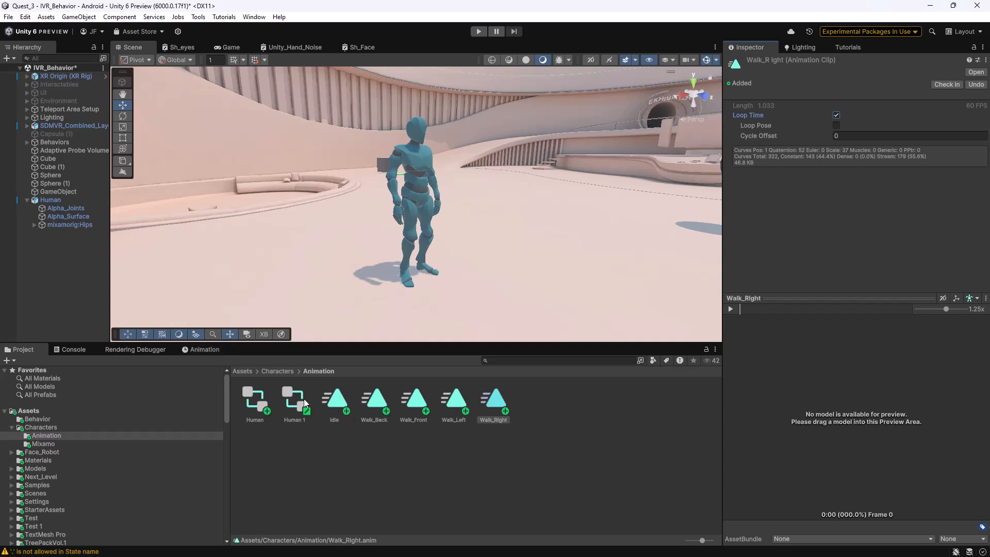
Inspect the Human 1 controller asset and view the keyframes of the Idle clip
click(289, 395)
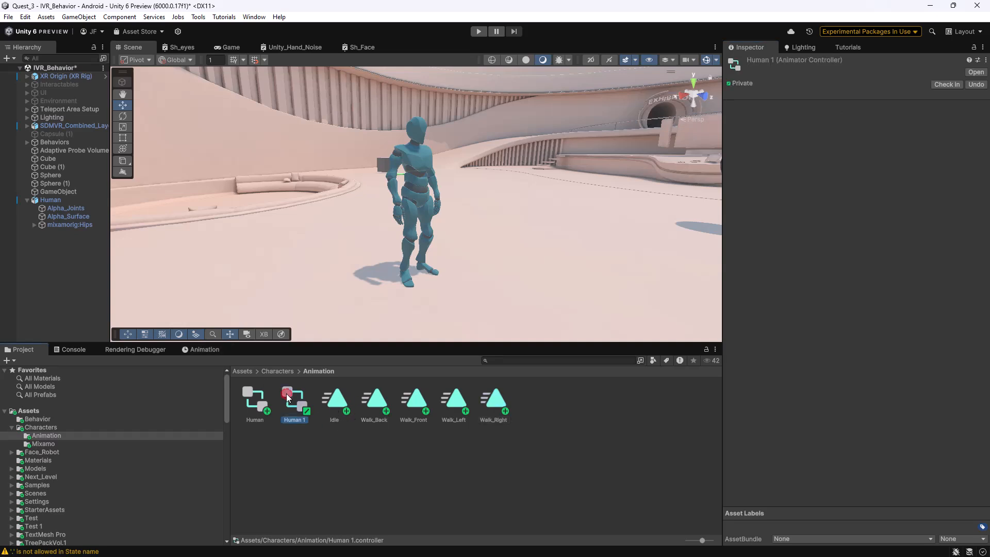
click(339, 401)
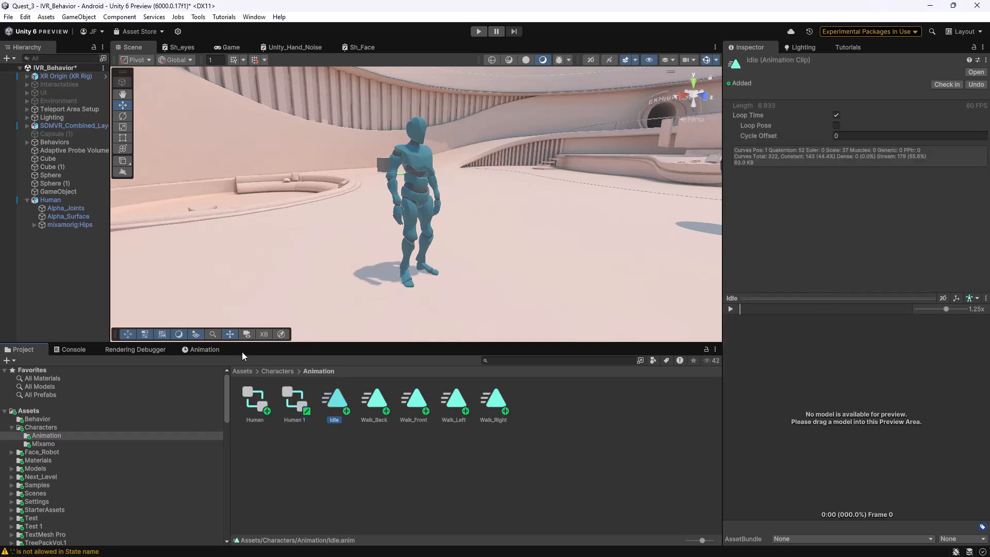
click(205, 350)
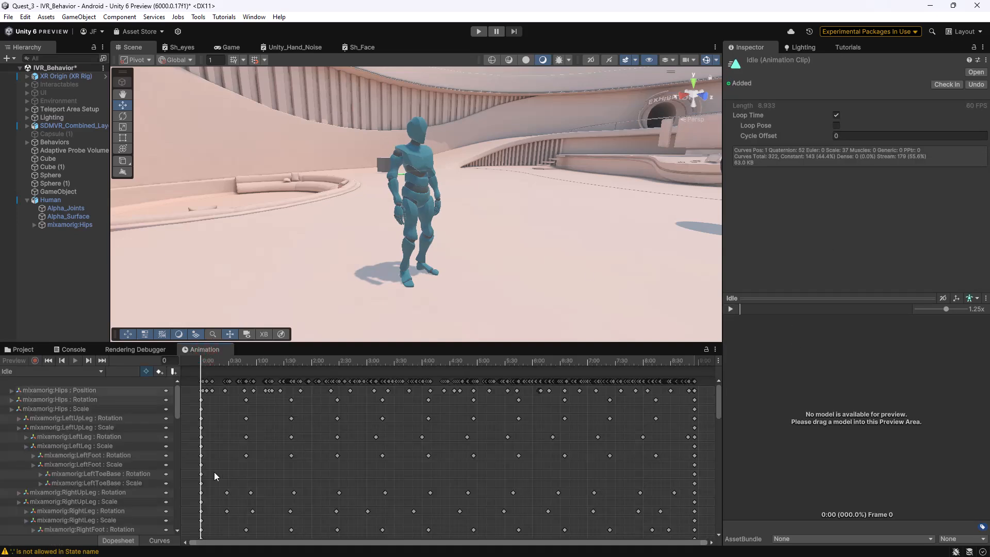
Open the Animator window, dock it alongside the Animation window and give that area more height
click(255, 18)
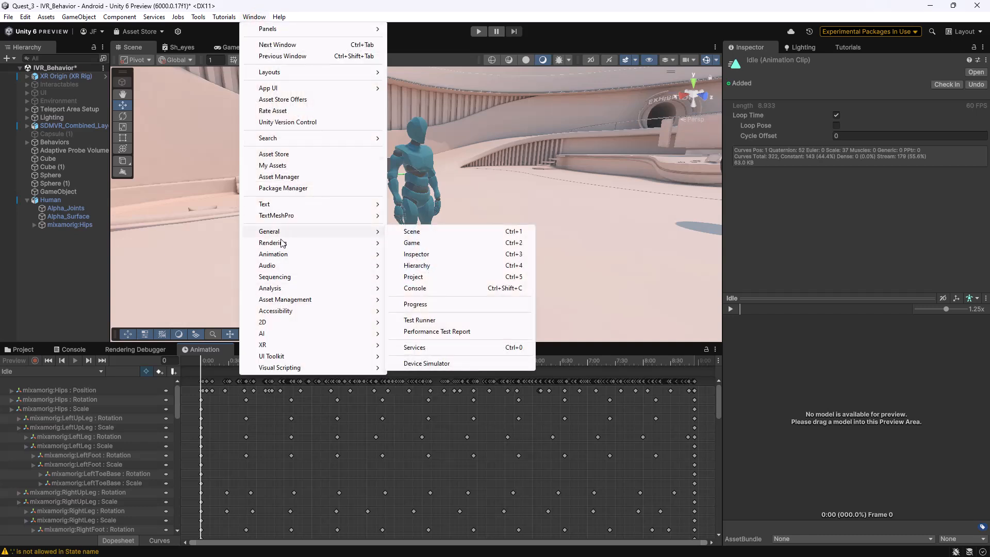
click(435, 265)
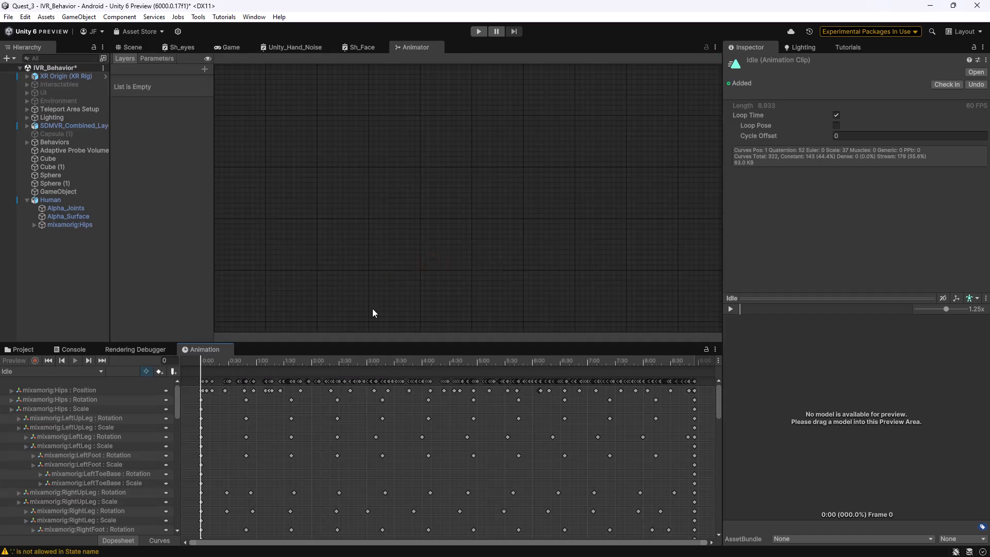
click(26, 349)
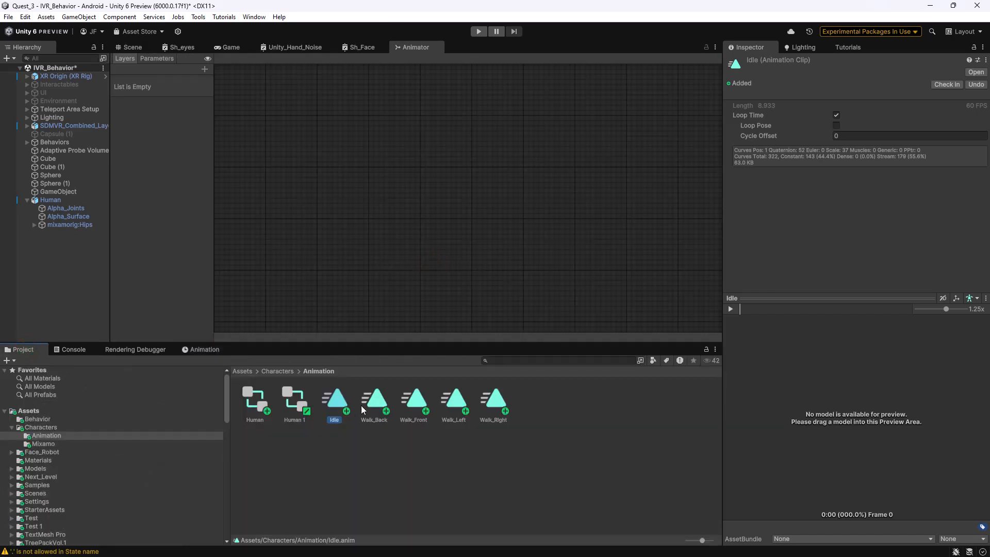
click(199, 351)
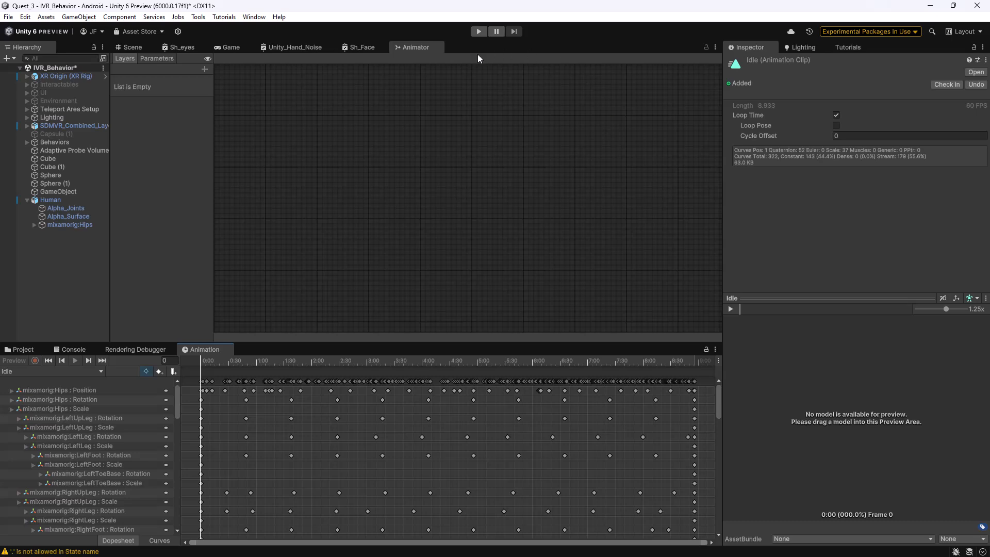
drag(426, 49, 339, 269)
drag(261, 343, 256, 345)
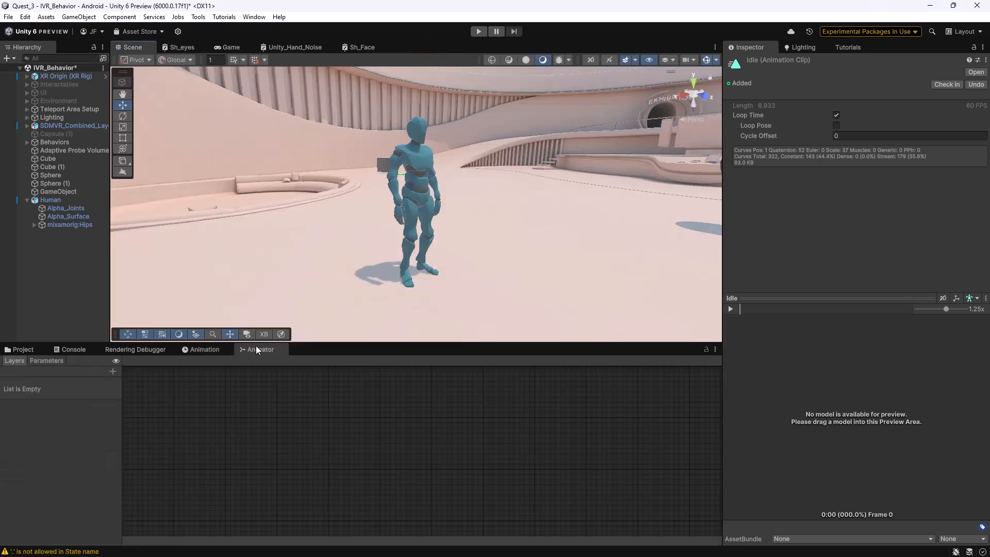
drag(353, 342, 359, 287)
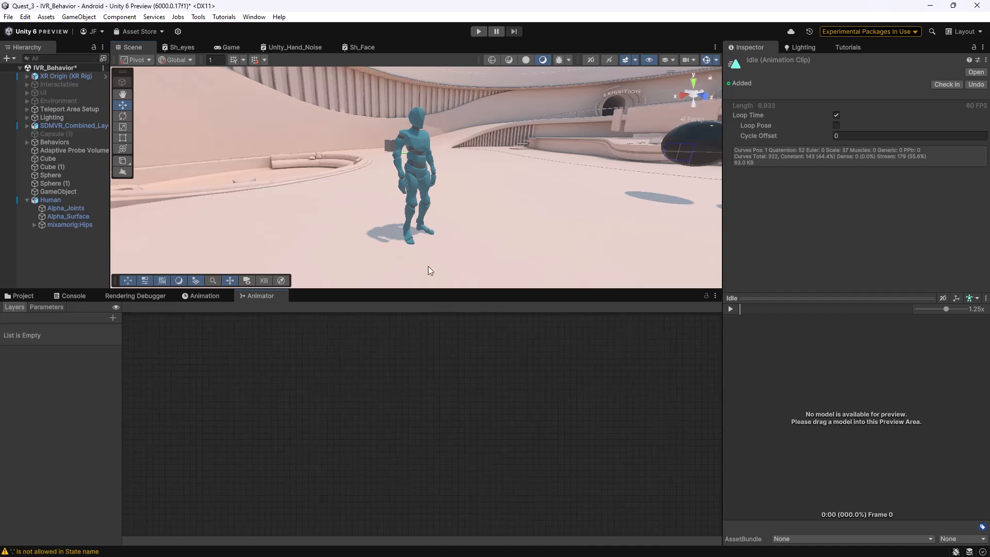
Delete the Idle state from the Human character's animator graph
click(52, 200)
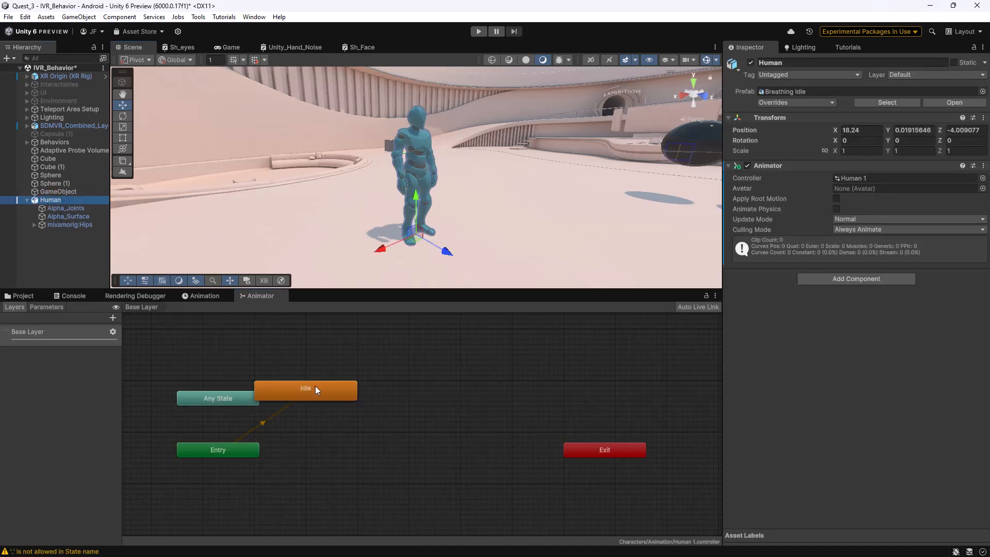
drag(315, 386, 393, 404)
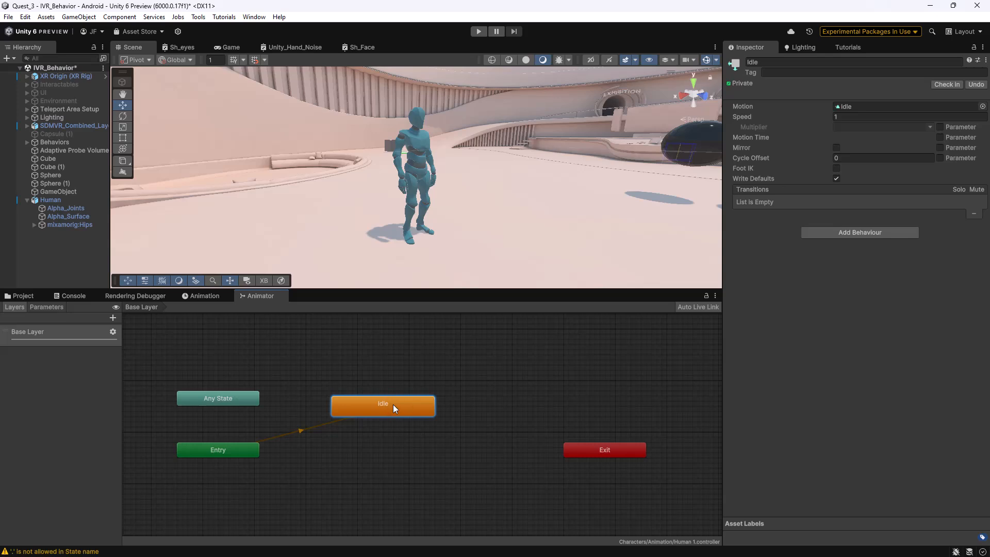
key(Delete)
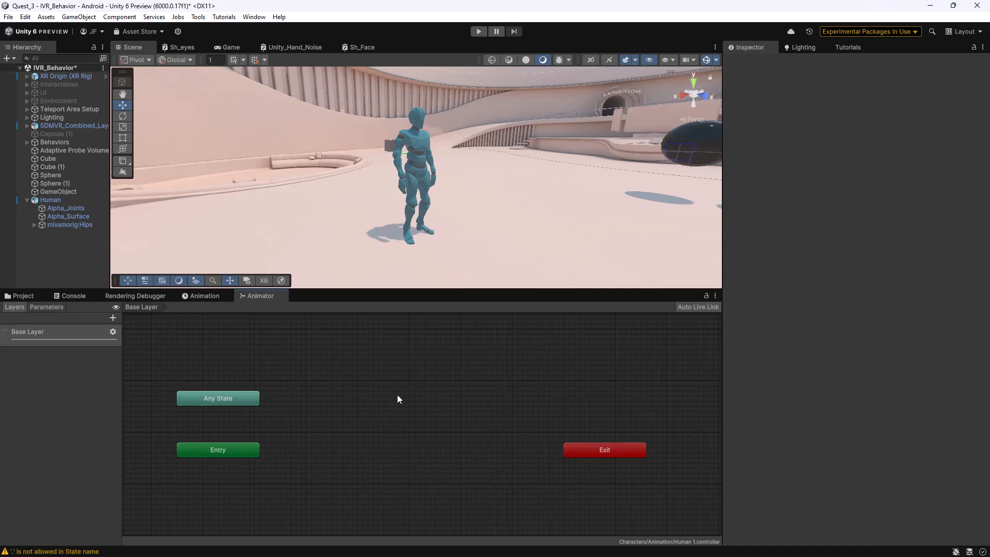
Create a state from a new blend tree and place it level with the Entry node
right_click(372, 374)
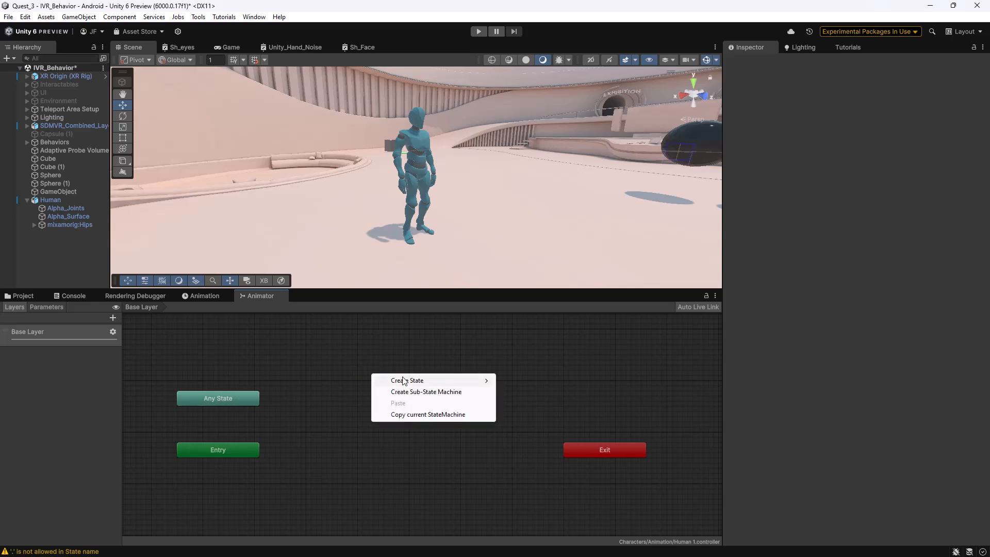
mouse_move(421, 382)
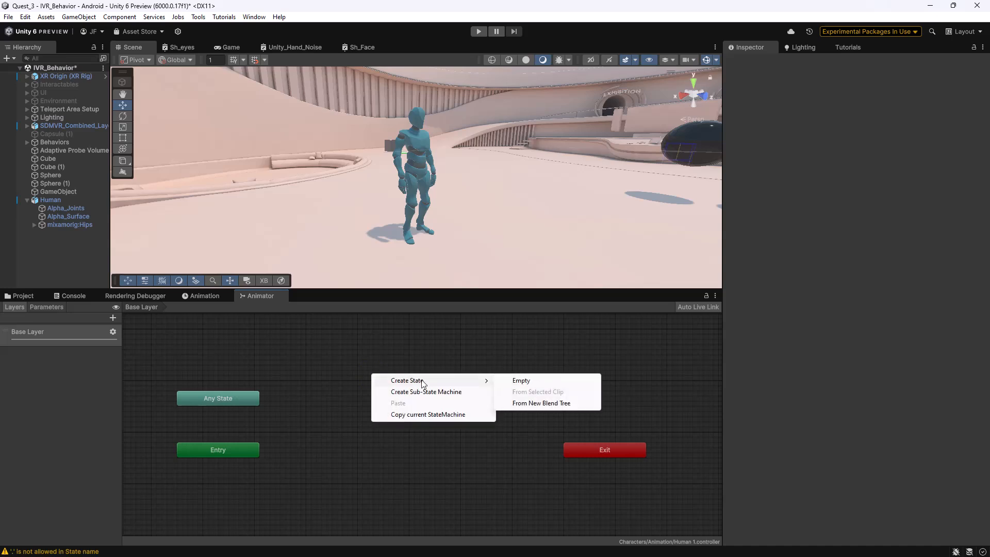
click(564, 403)
drag(450, 393, 405, 457)
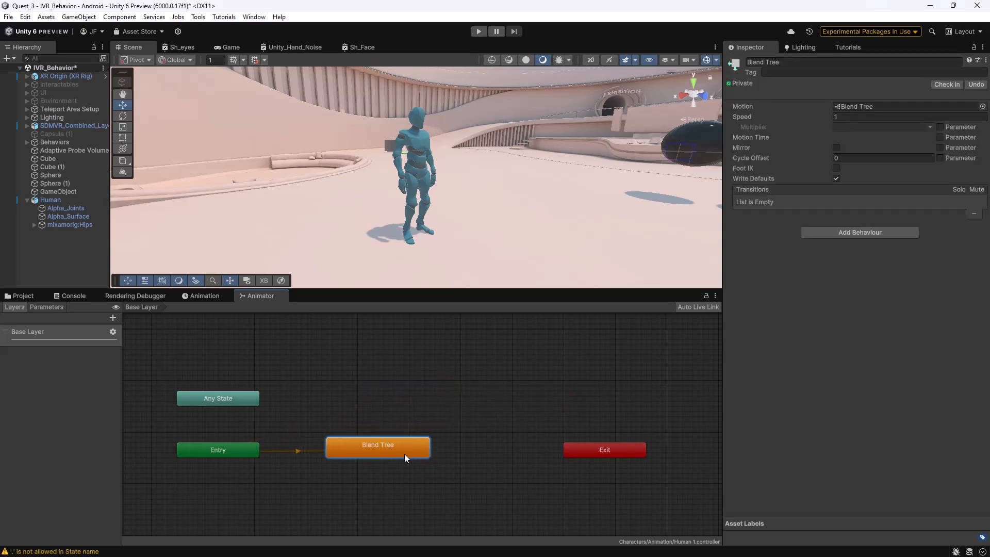
Open the blend tree's graph from the base layer and rename its state Motion
double_click(376, 444)
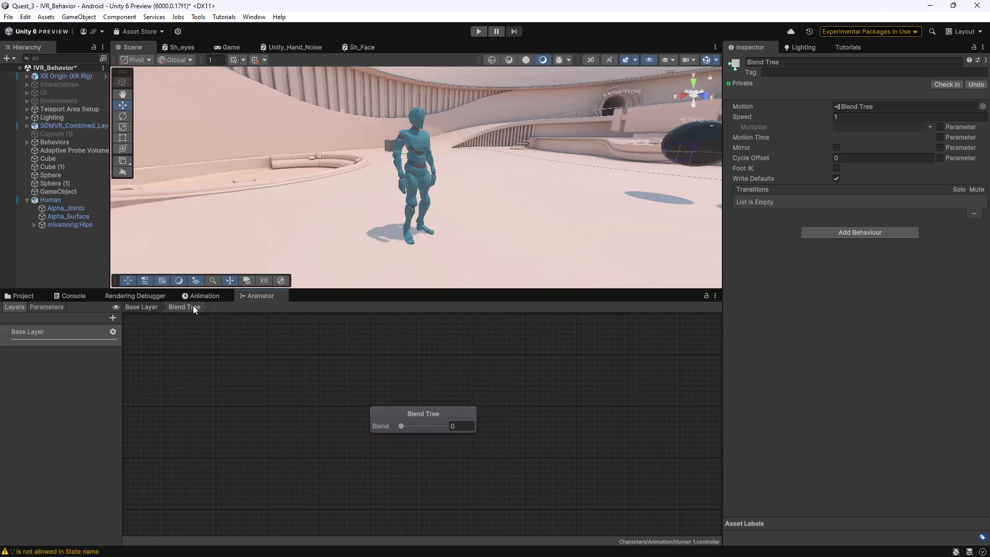
click(139, 309)
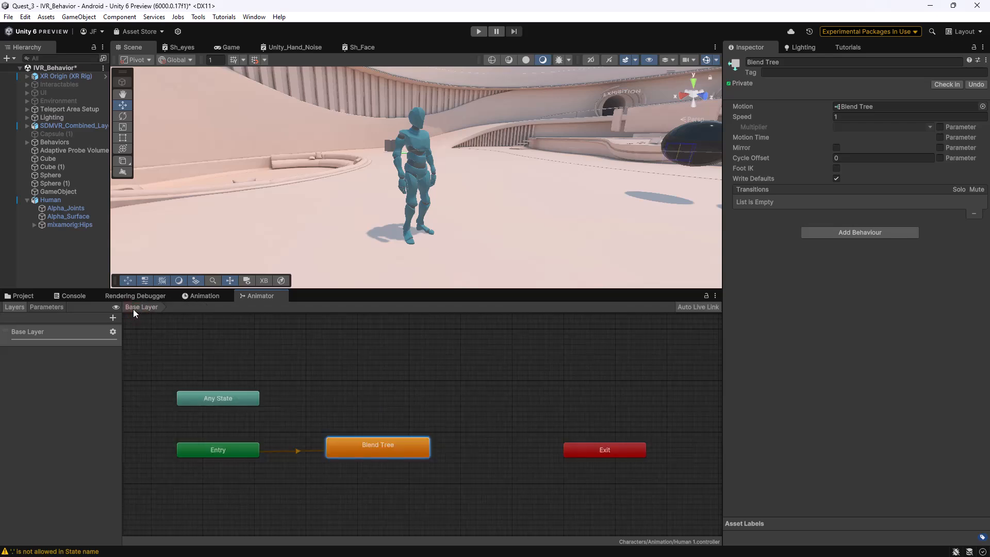
double_click(392, 449)
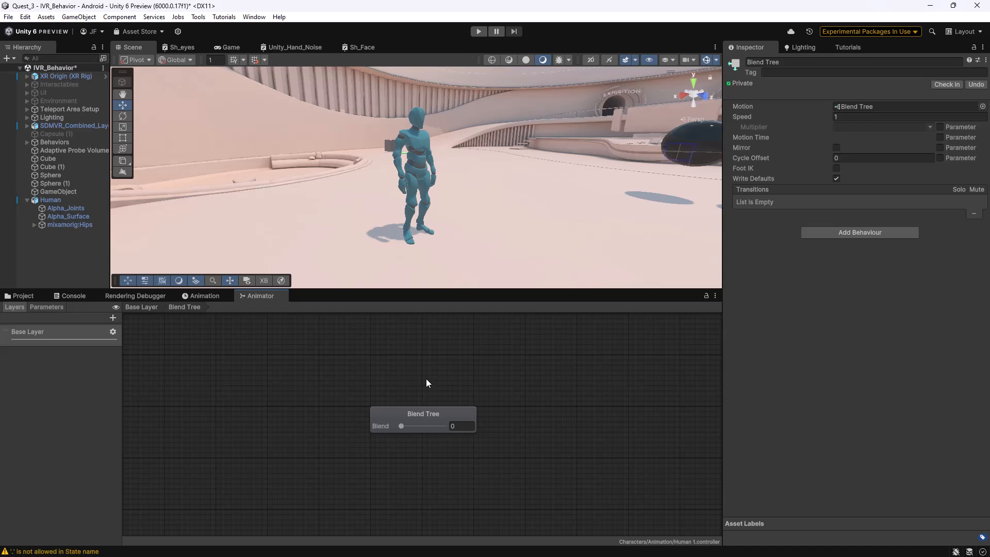
click(795, 62)
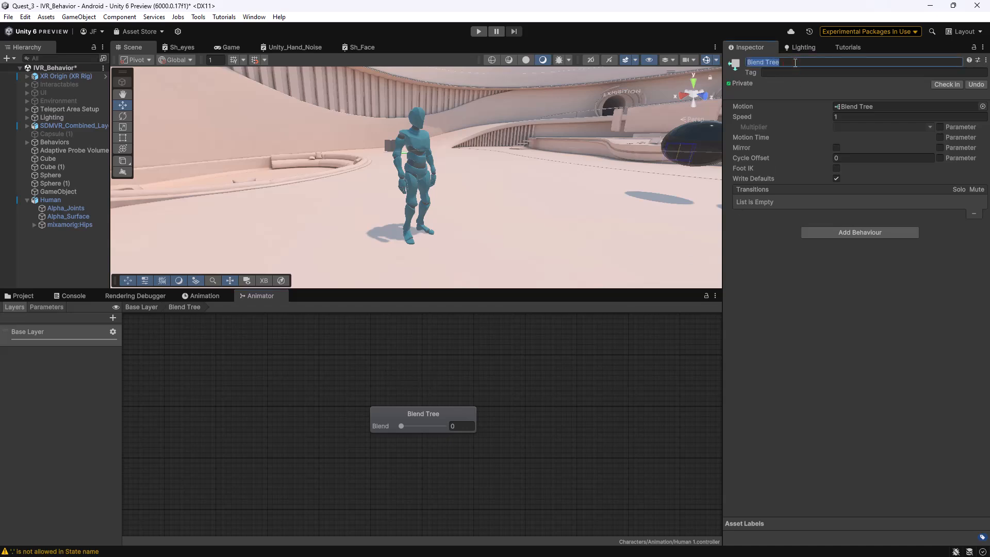
text(Motion)
key(Return)
click(828, 306)
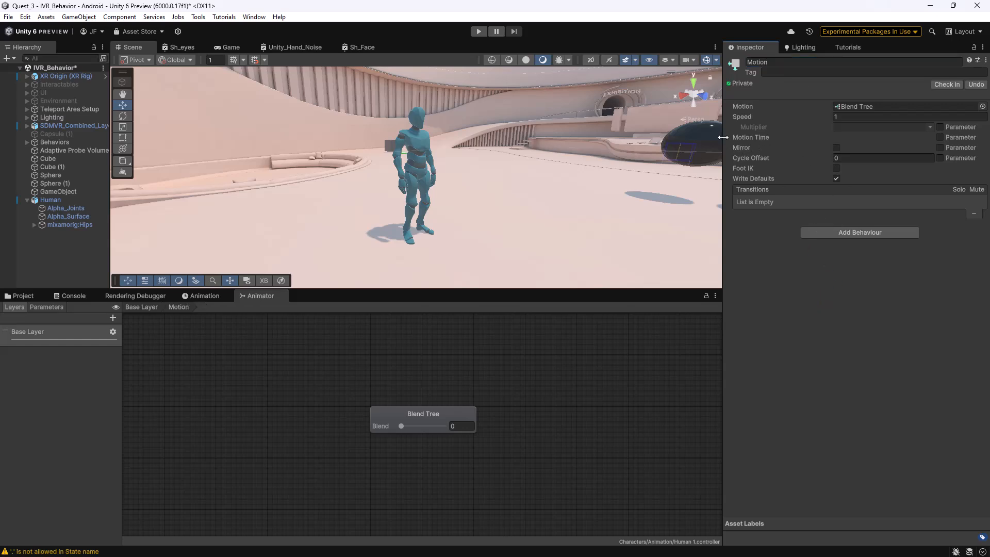
Widen the Inspector and set the Blend Tree node's blend type to 2D Simple Directional
drag(723, 140, 669, 149)
click(431, 416)
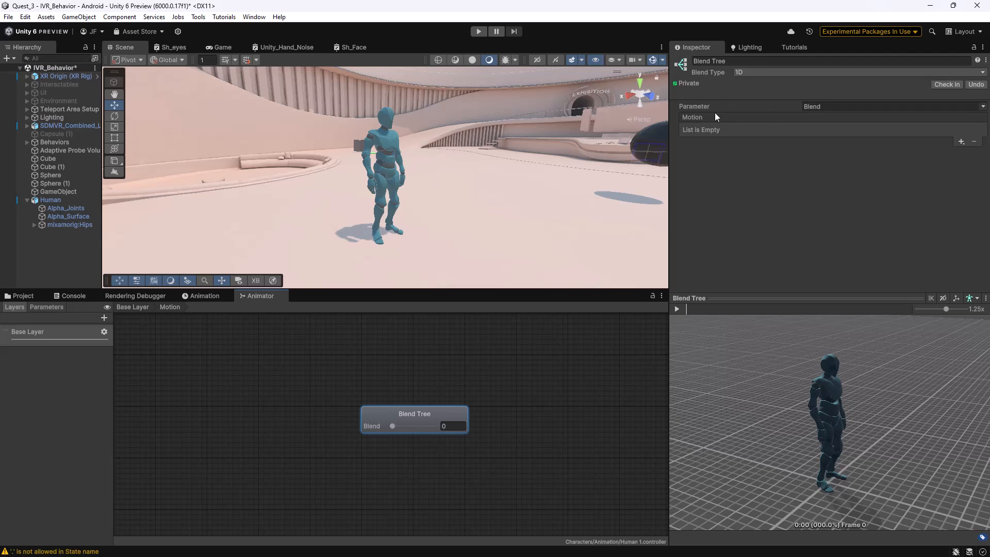
click(760, 73)
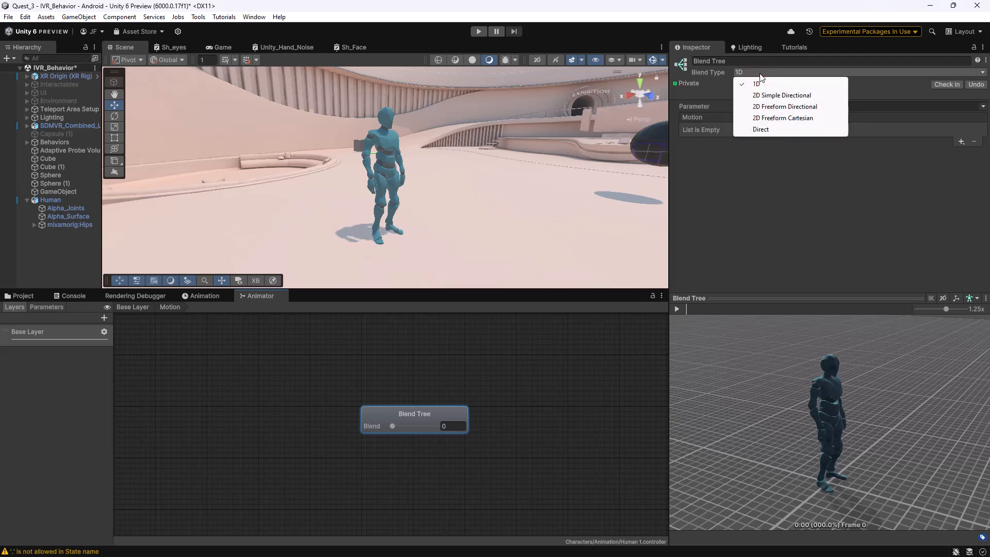
click(779, 96)
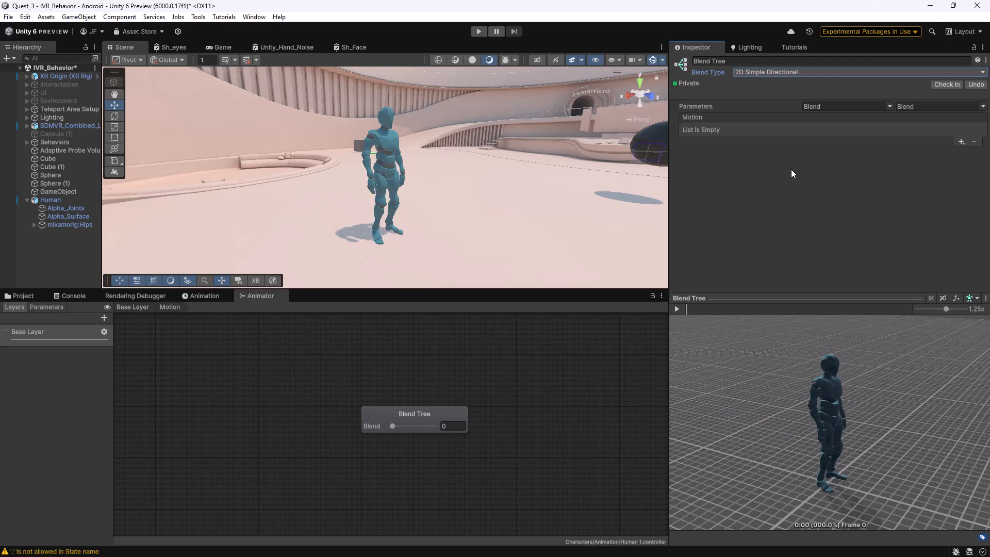
click(888, 106)
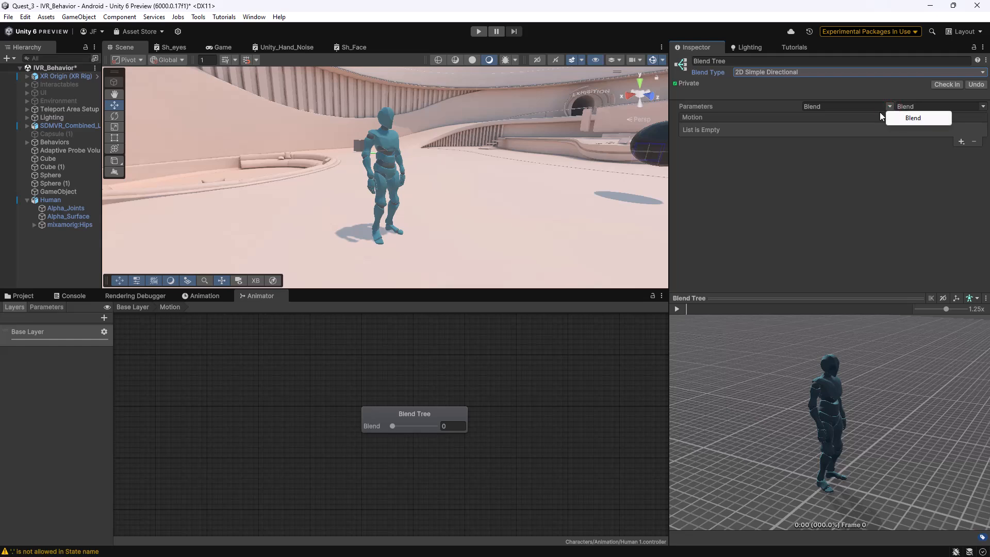
click(851, 170)
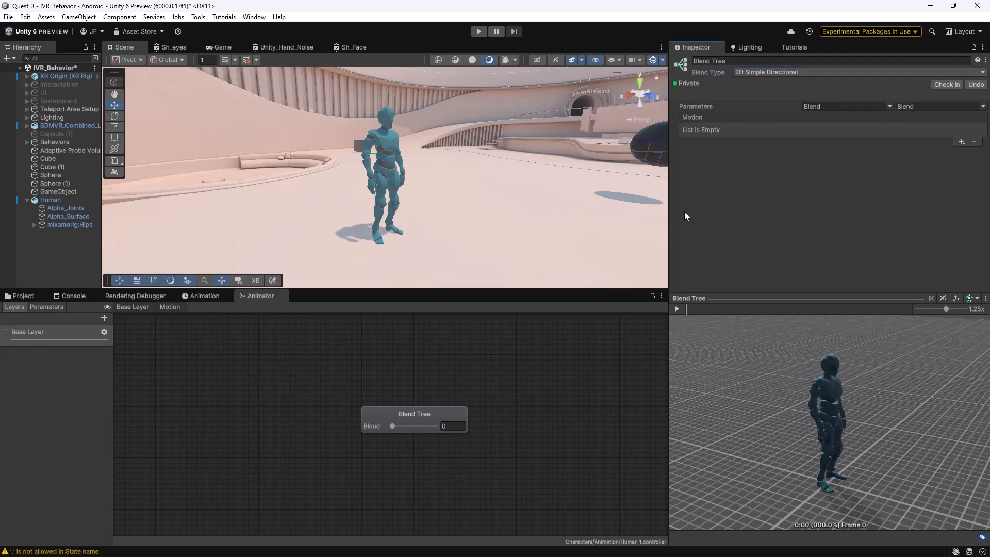
Delete the Blend parameter from the animator controller
click(384, 411)
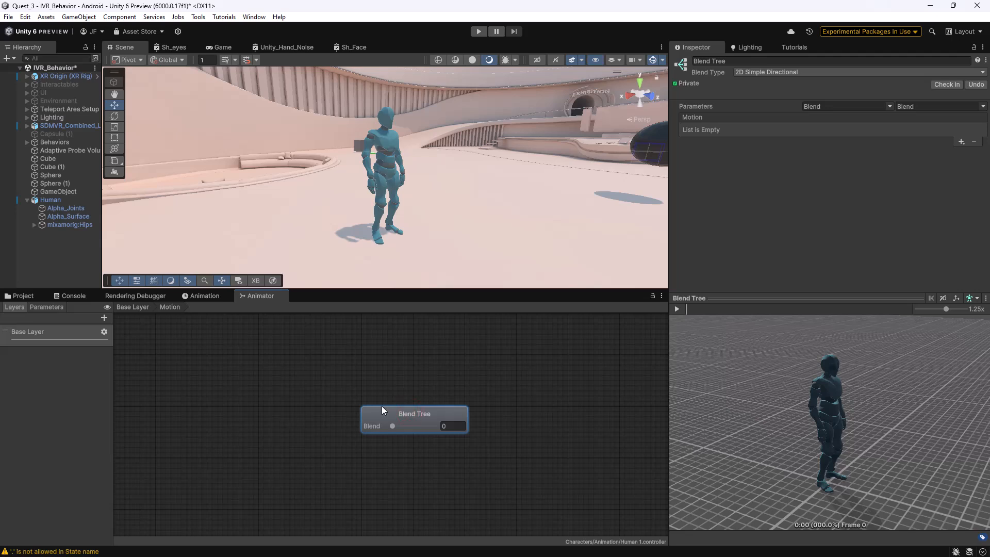
click(43, 307)
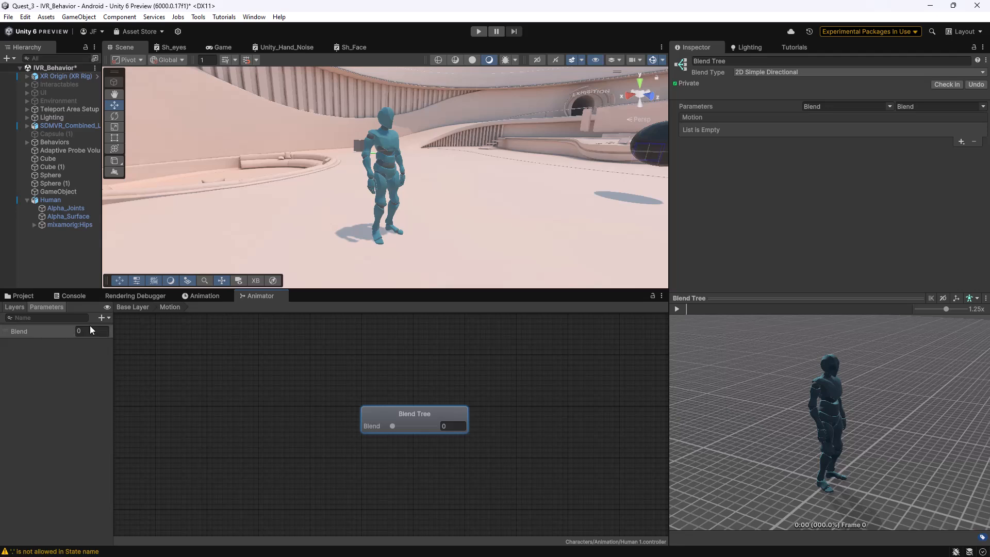
right_click(35, 335)
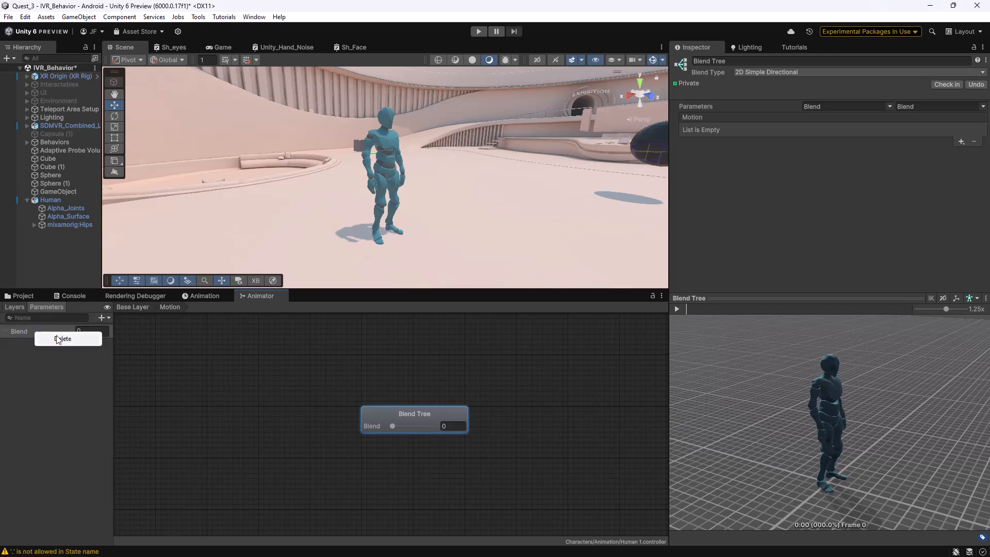
click(59, 339)
click(509, 304)
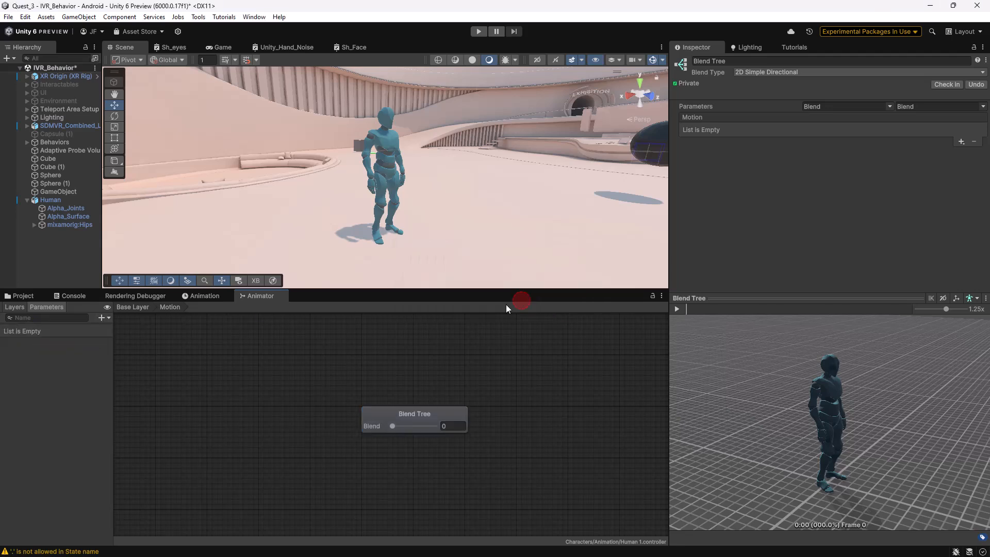
Add two float parameters named x and y to the animator controller
click(101, 317)
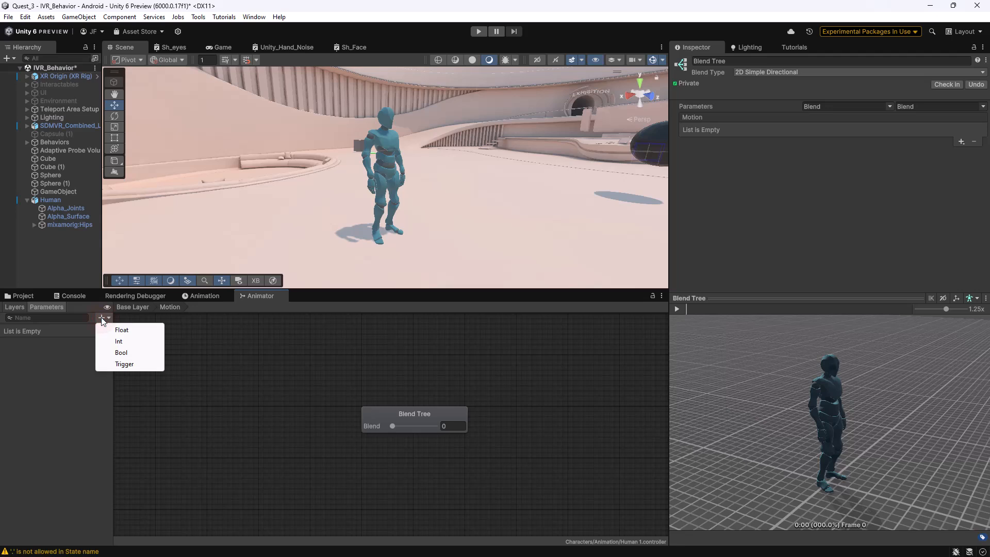
click(131, 330)
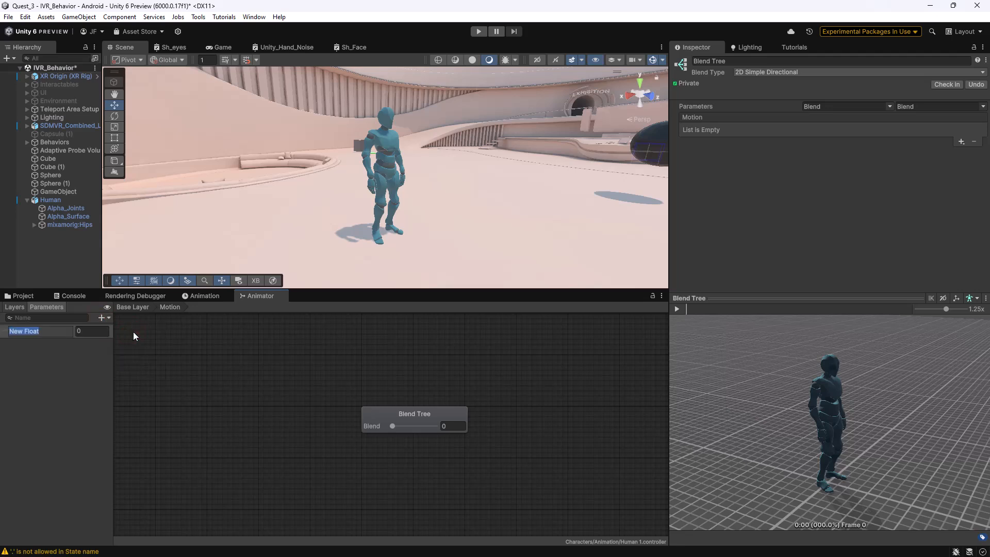
text(x)
key(Return)
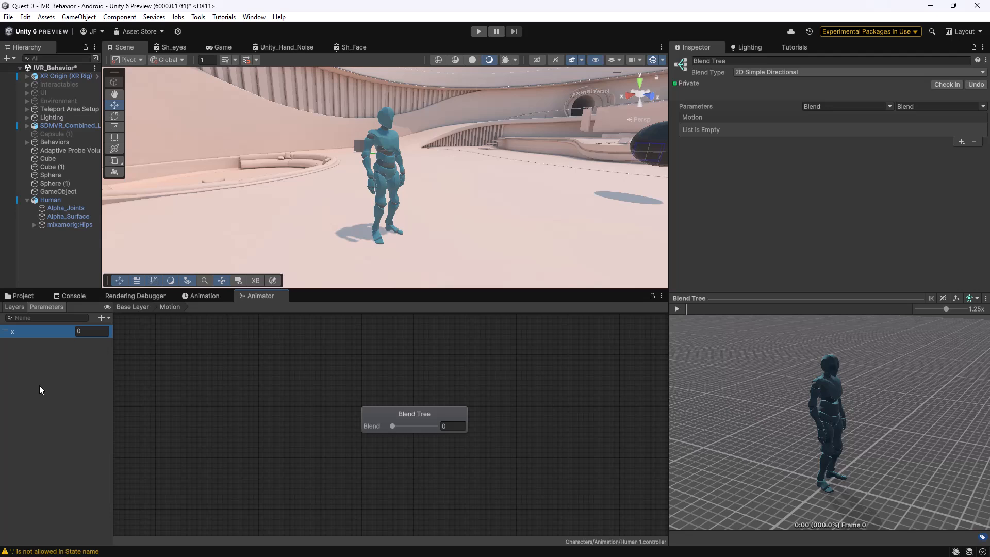
click(102, 318)
click(124, 330)
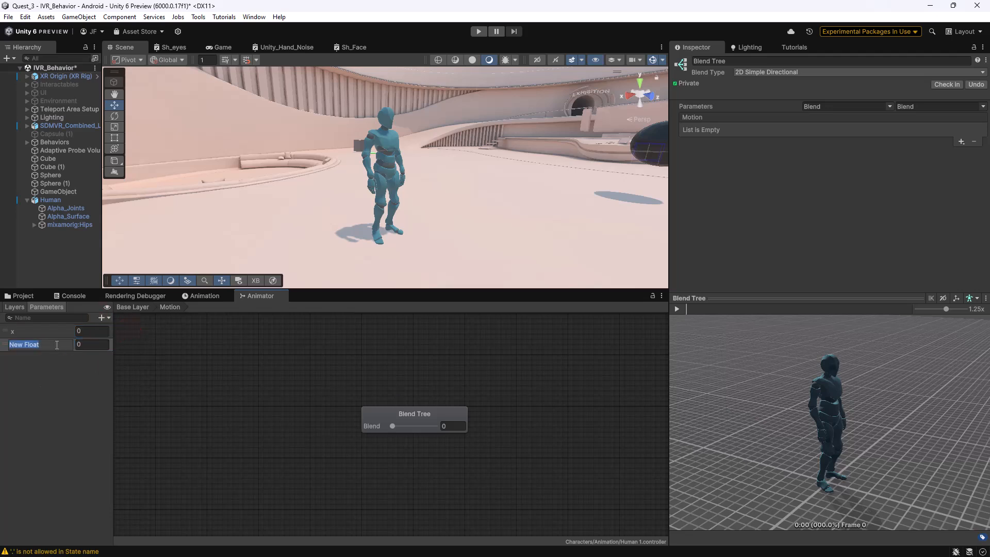
text(y)
key(Return)
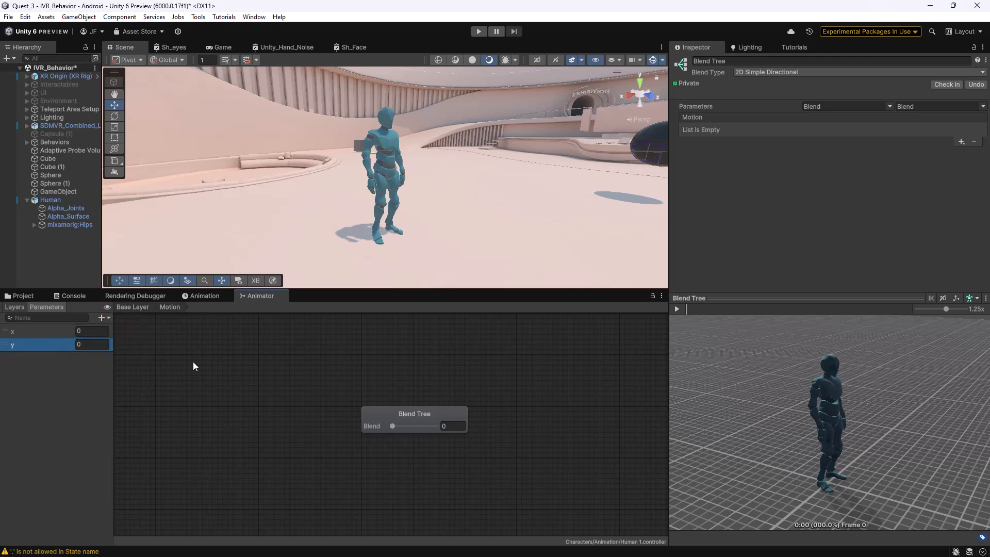
Assign x as the Blend Tree node's first blend parameter and y as its second
click(302, 393)
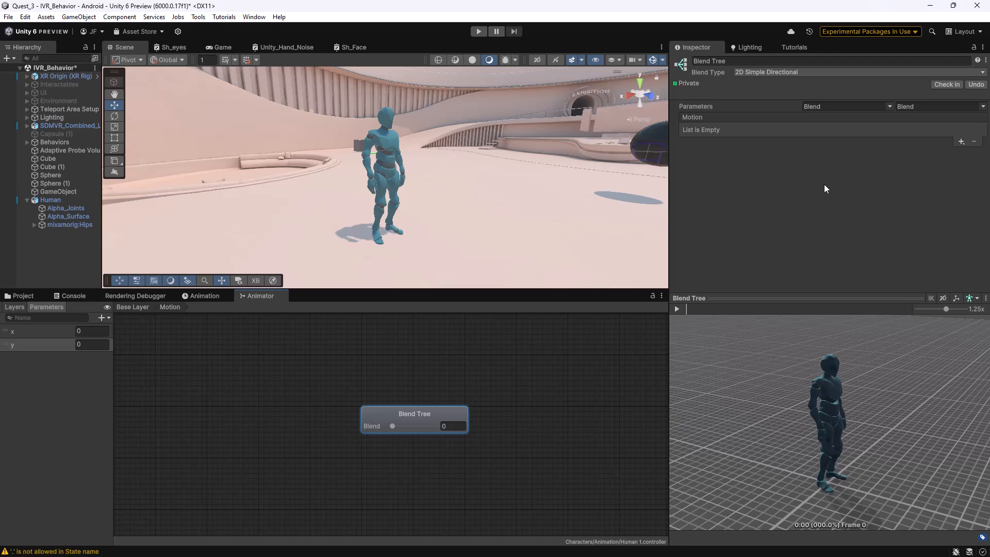
click(890, 107)
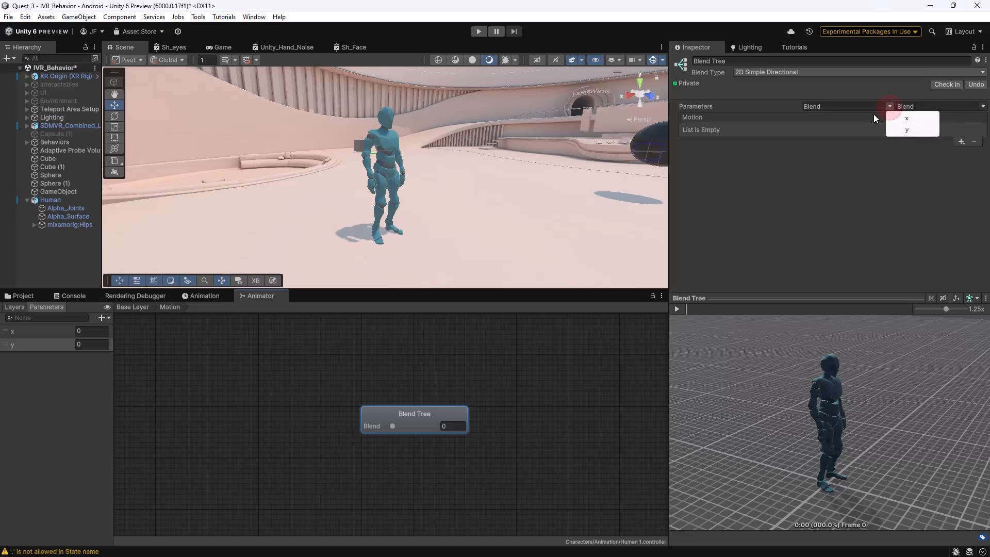
click(917, 118)
click(983, 106)
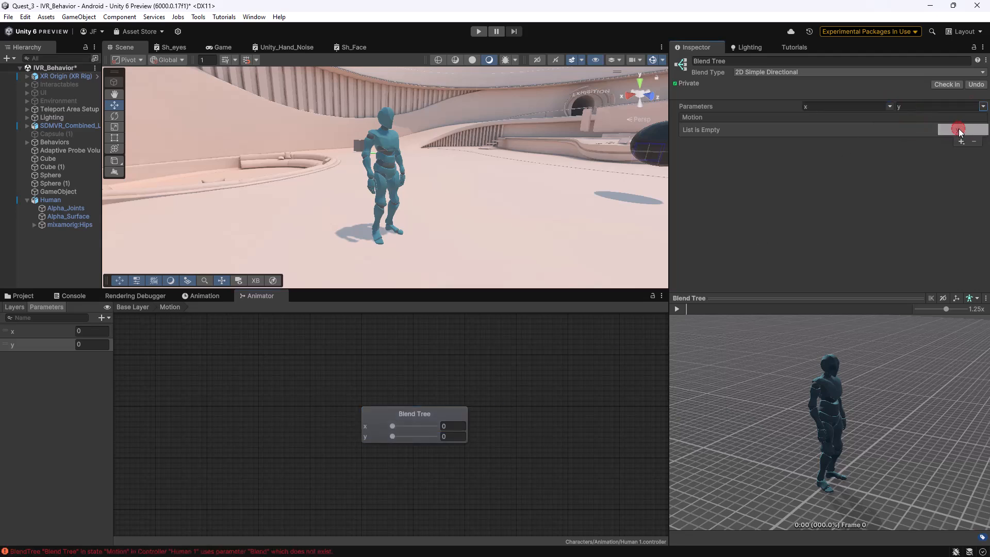
click(955, 127)
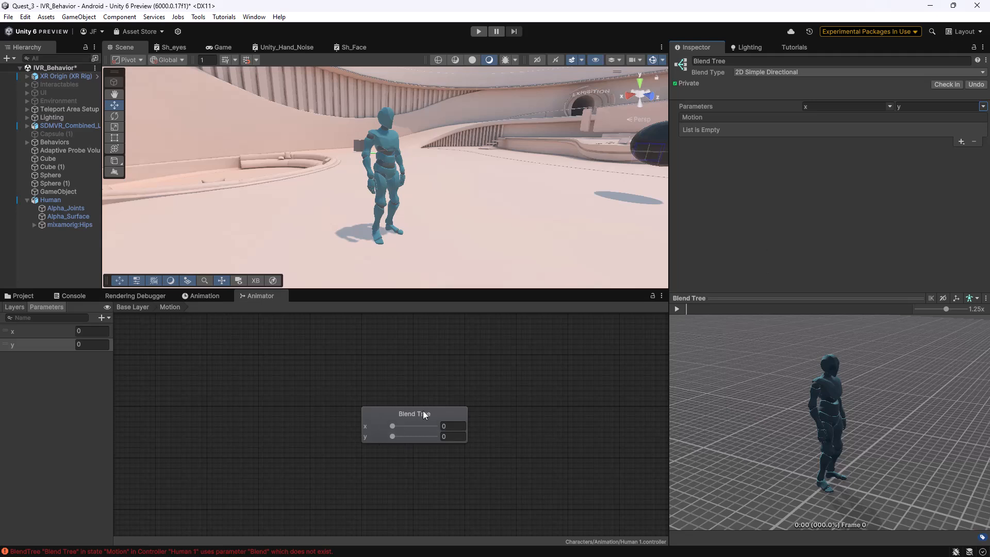
drag(394, 426, 447, 426)
Add five empty motion fields to the blend tree and shrink the preview to make room for the list
click(961, 141)
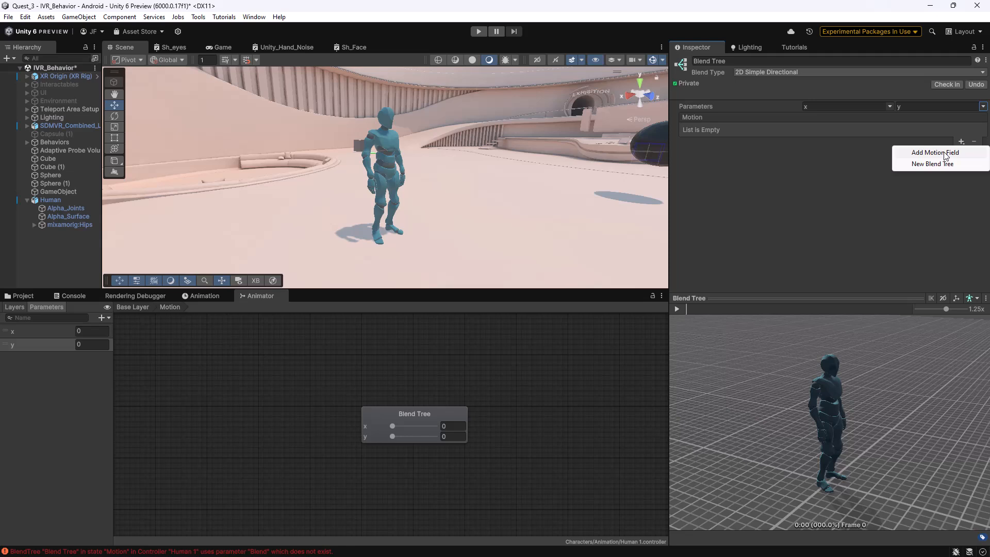
click(946, 154)
click(959, 143)
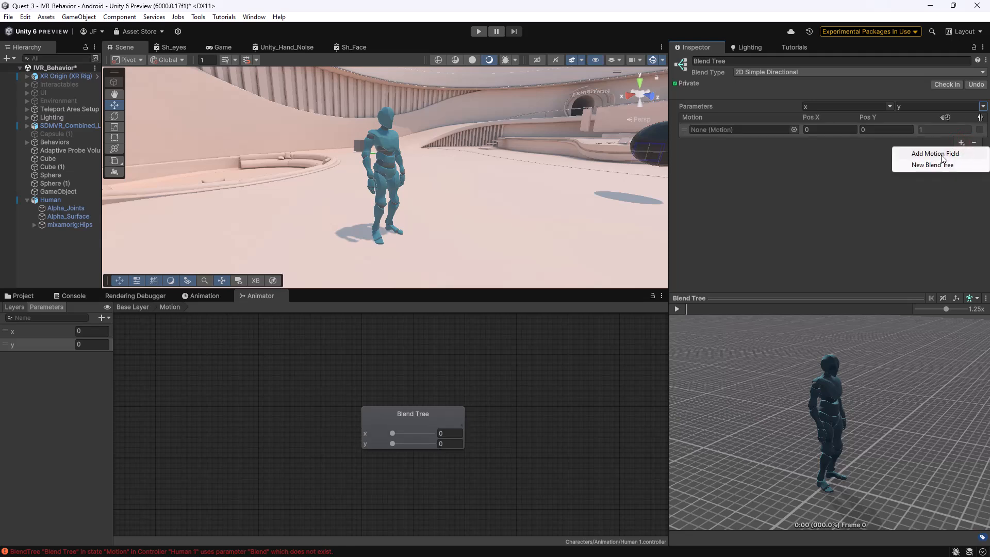
click(943, 154)
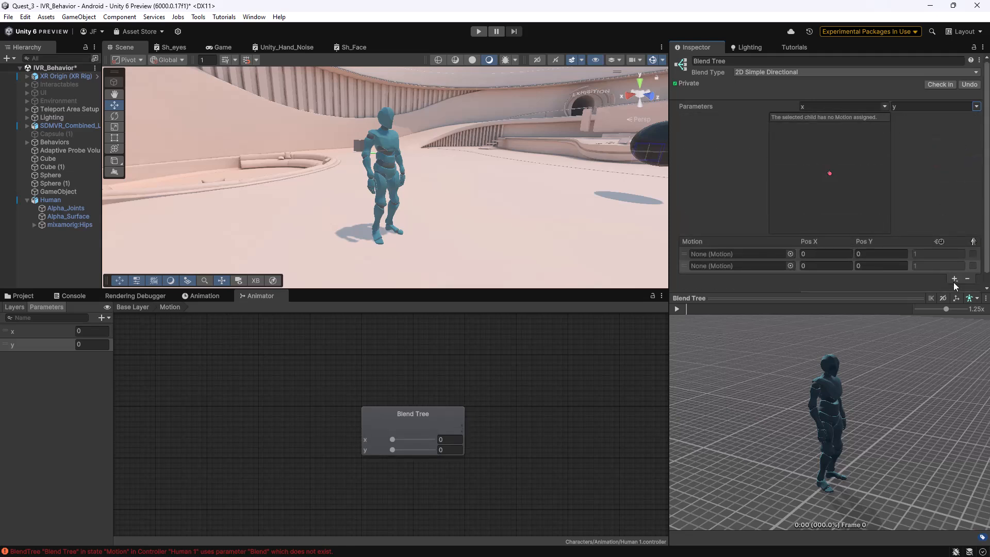
click(954, 279)
click(944, 288)
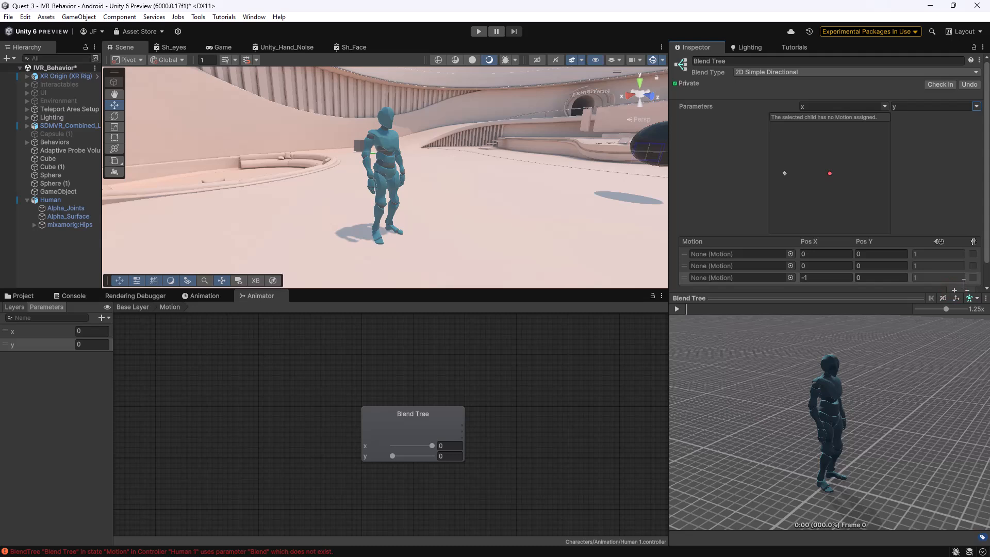
click(955, 290)
click(942, 299)
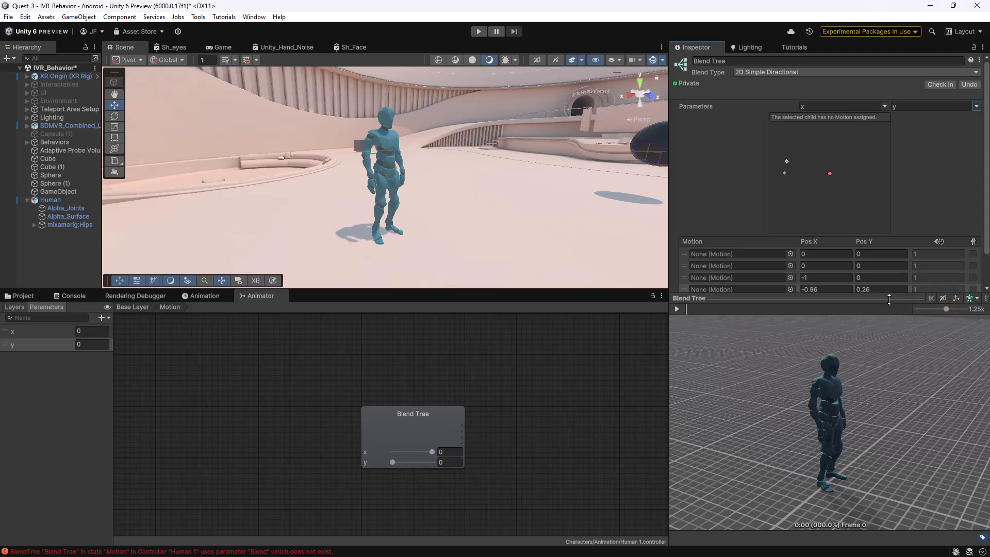
drag(889, 299, 889, 376)
click(962, 302)
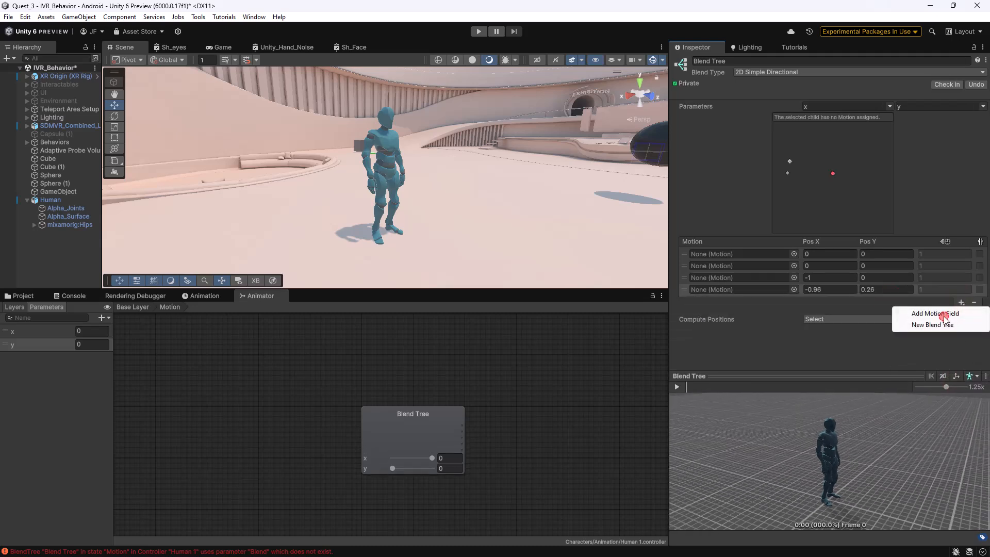
click(945, 314)
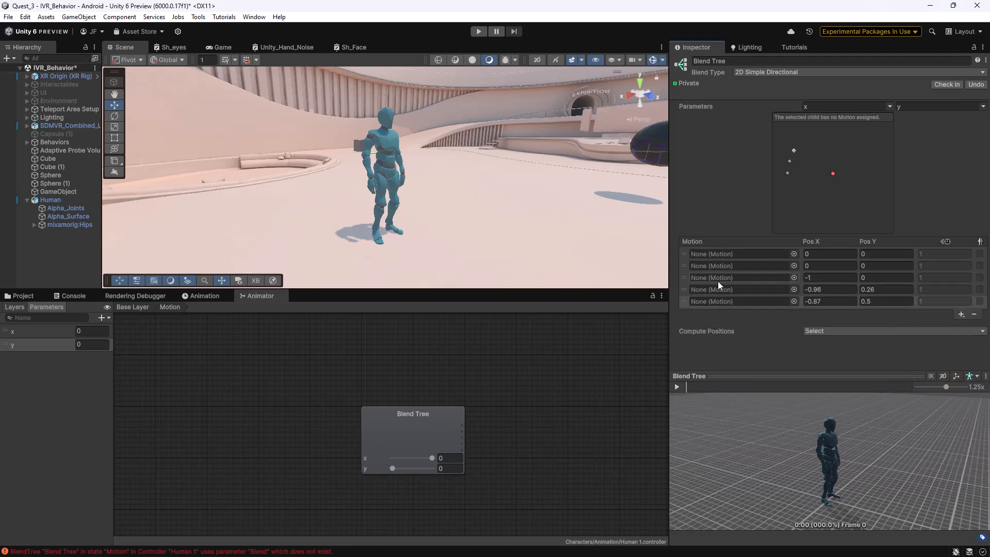
Fill the blend tree's motion fields in order with the Idle, Walk_Front, Walk_Back, Walk_Right and Walk_Left clips from the Animation folder
click(38, 296)
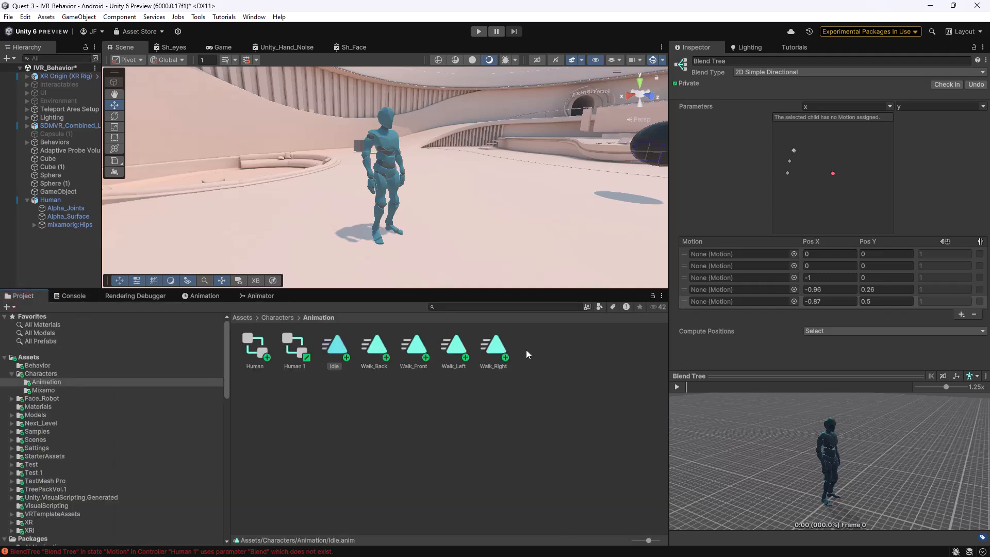
click(257, 296)
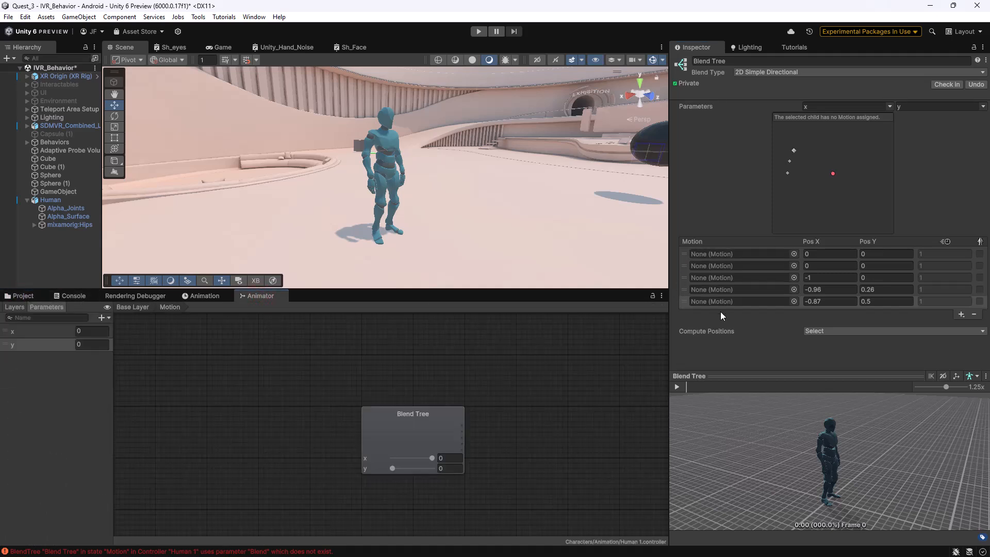
click(16, 296)
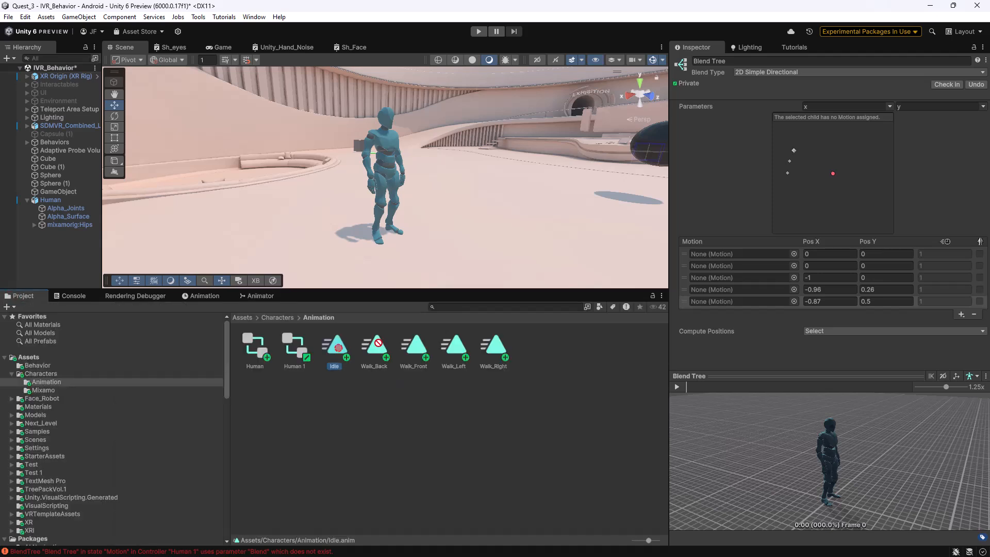
drag(338, 348, 722, 253)
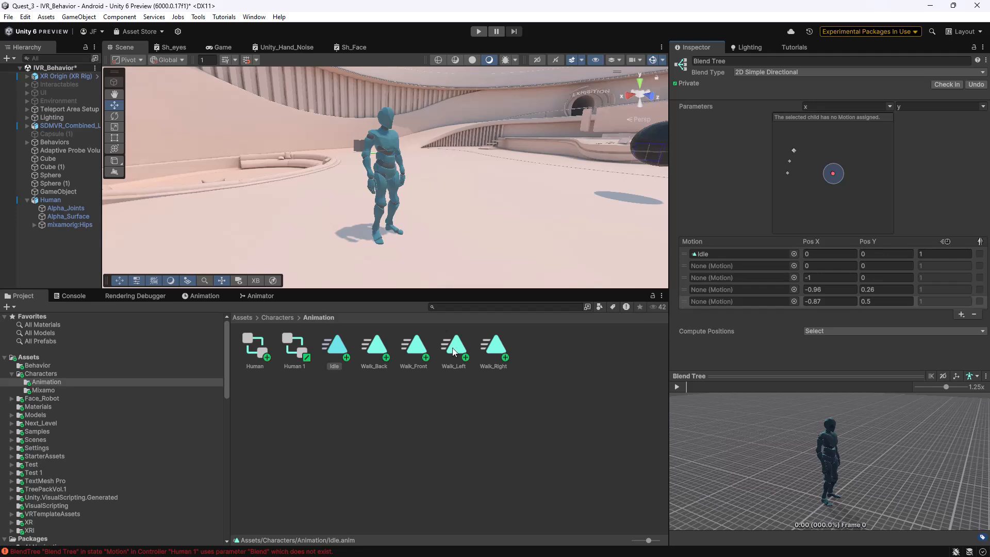
drag(412, 347, 719, 269)
drag(379, 348, 711, 282)
drag(454, 346, 715, 305)
drag(493, 349, 718, 290)
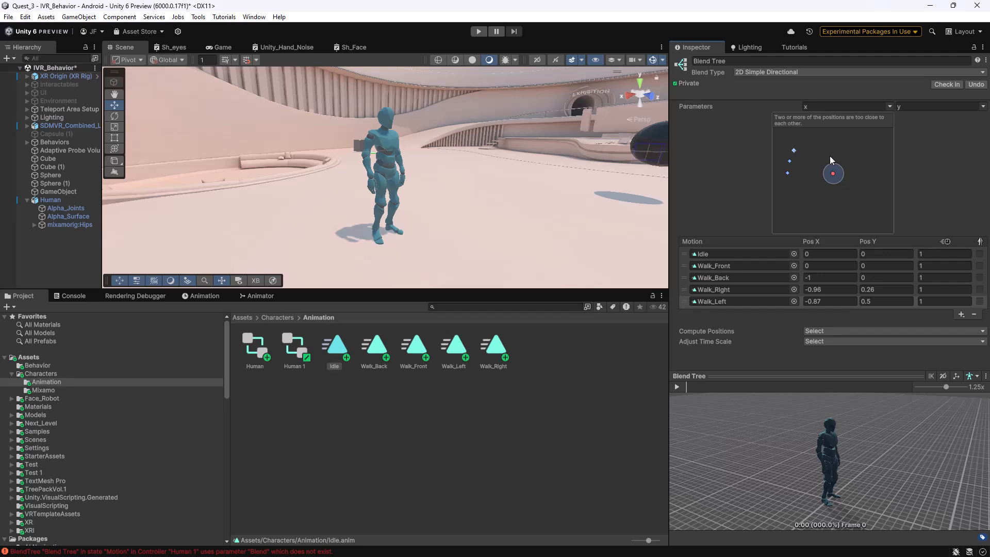
Locate the clip behind each of the five blend tree motions in the project and return to the animator graph
click(767, 252)
click(763, 265)
click(763, 277)
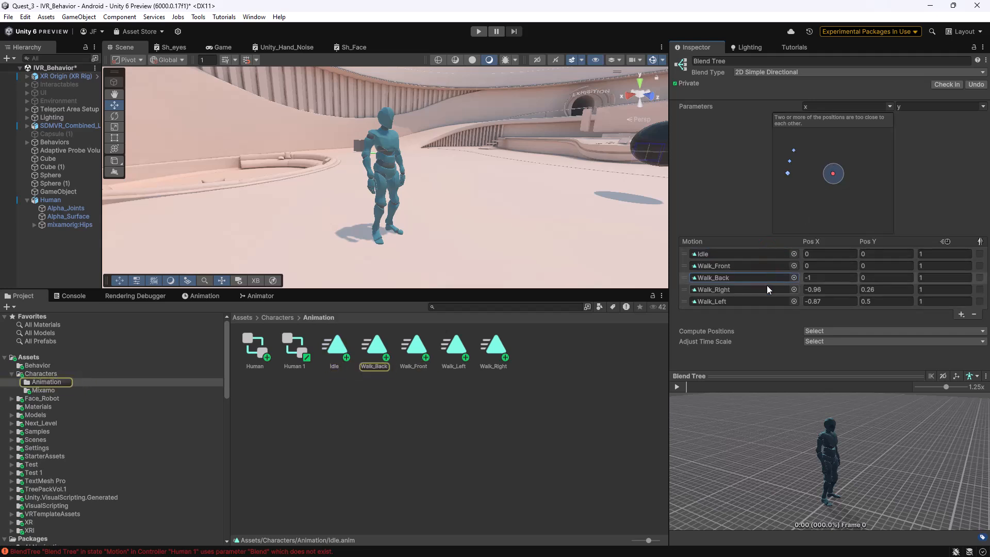
click(767, 288)
click(768, 302)
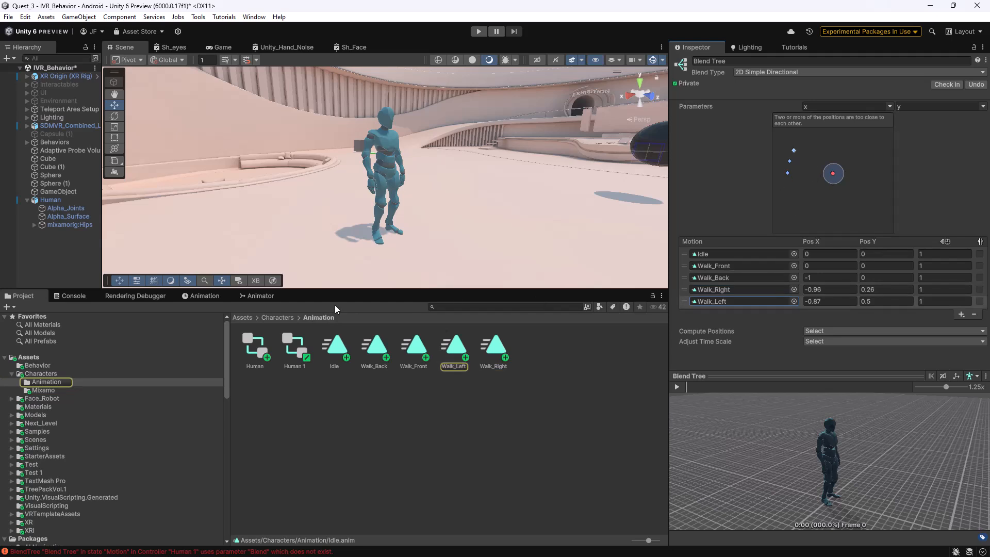
click(261, 295)
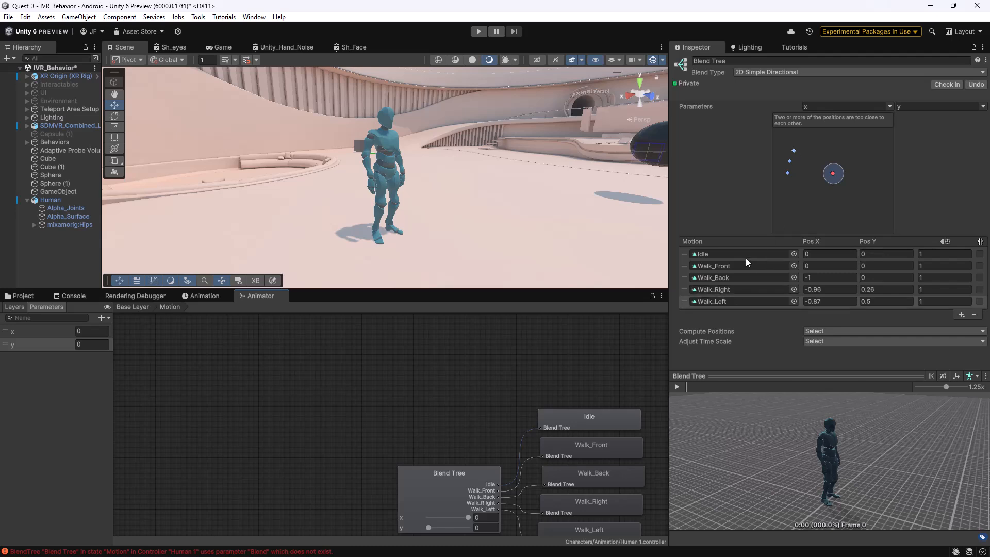
Keep the Idle motion at position 0, 0 and place Walk_Front at Pos X 0, Pos Y 1
click(820, 254)
key(Tab)
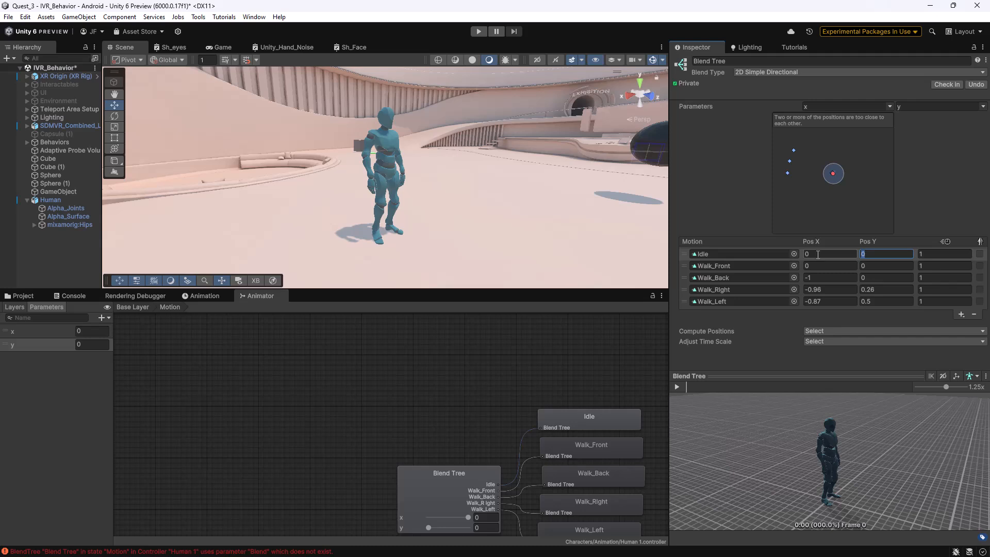
click(818, 253)
click(829, 266)
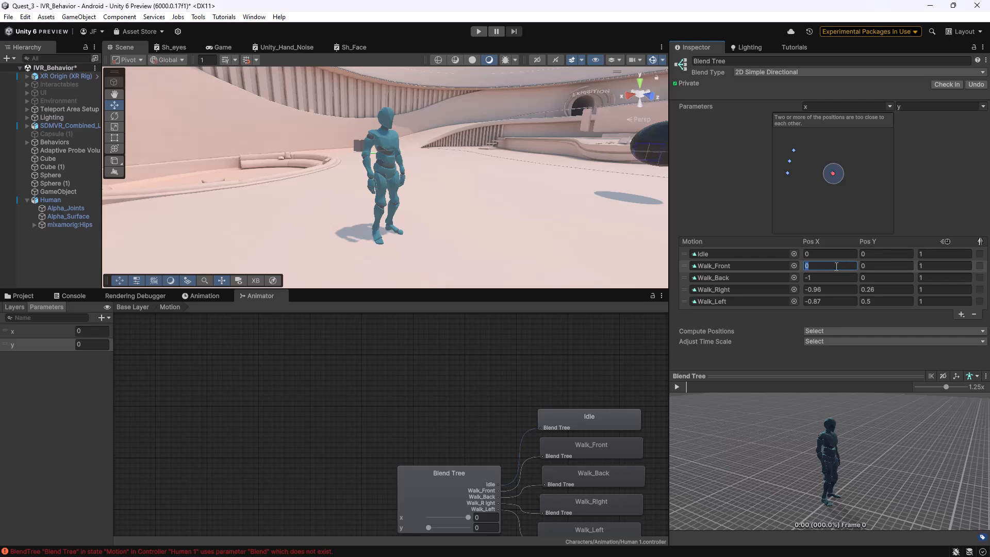
click(883, 265)
text(1)
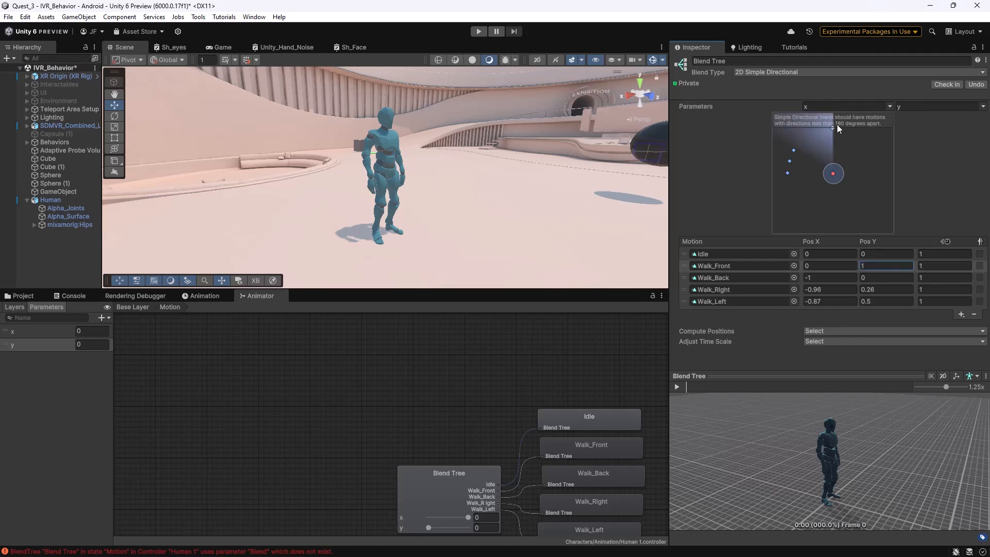
Move the Walk_Front point in the blend diagram to about 0.03, 0.73 and restore its position to Pos X 0, Pos Y 1
mouse_move(834, 127)
mouse_down()
mouse_move(833, 150)
mouse_move(835, 141)
mouse_up()
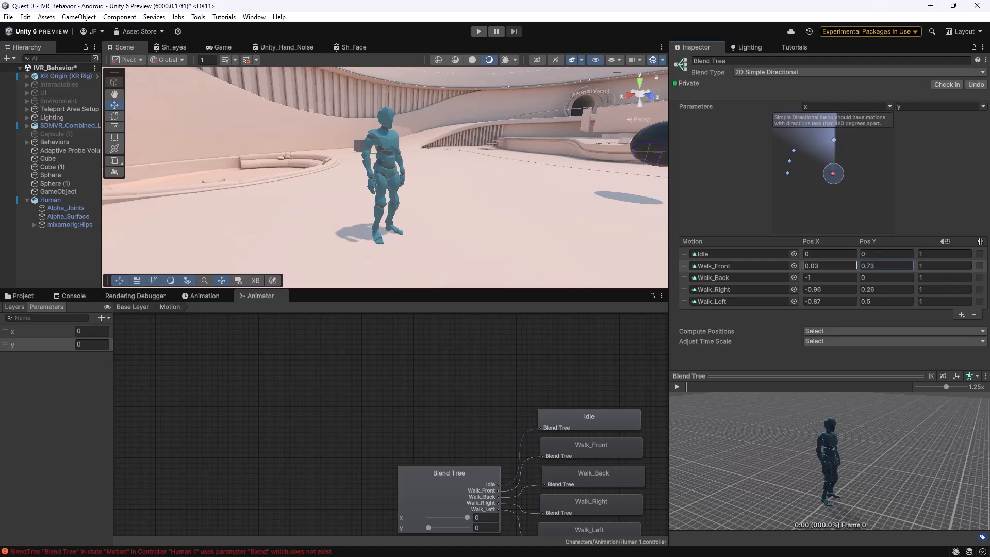
click(834, 265)
text(0)
key(Tab)
text(1)
key(Return)
Place Walk_Back at Pos X 0, Pos Y -1 and Walk_Right at Pos X 1, Pos Y 0
click(838, 279)
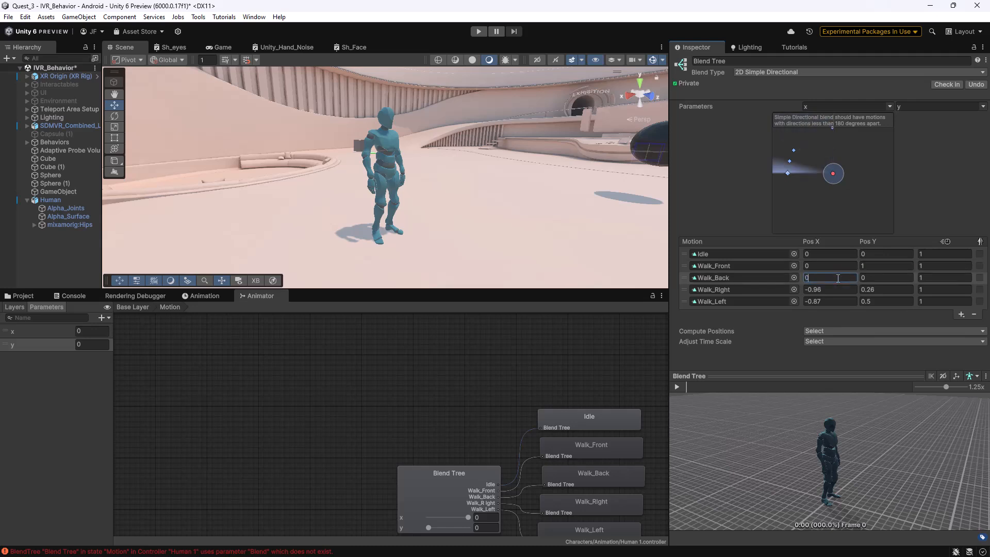
key(Tab)
text(-1)
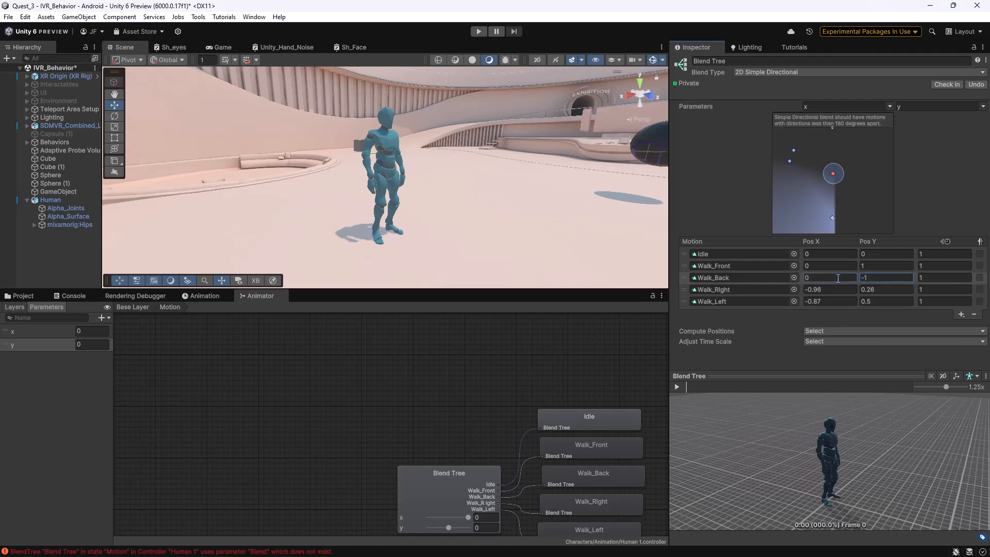
click(829, 290)
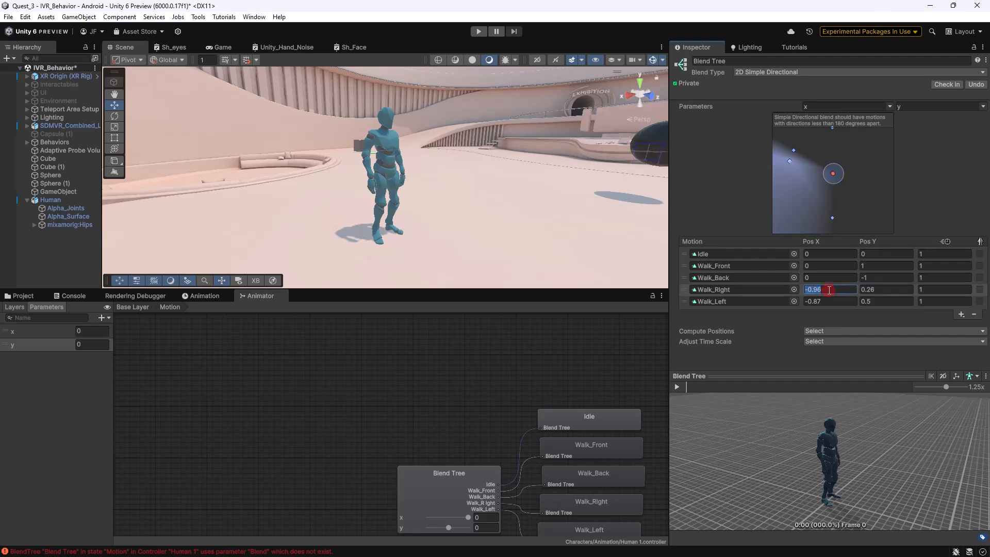
text(1)
key(Tab)
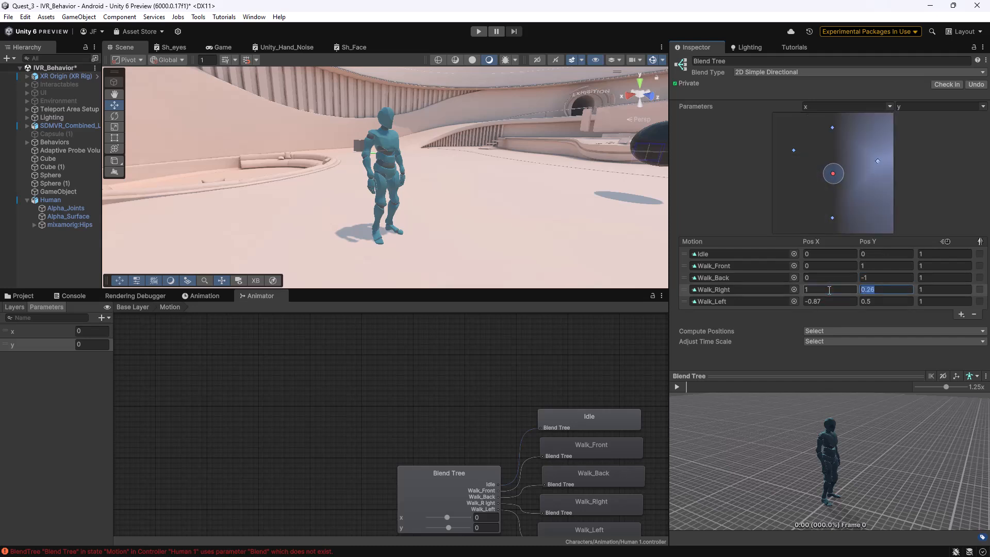
text(0)
Place the Walk_Left motion at Pos X -1, Pos Y 0
click(826, 301)
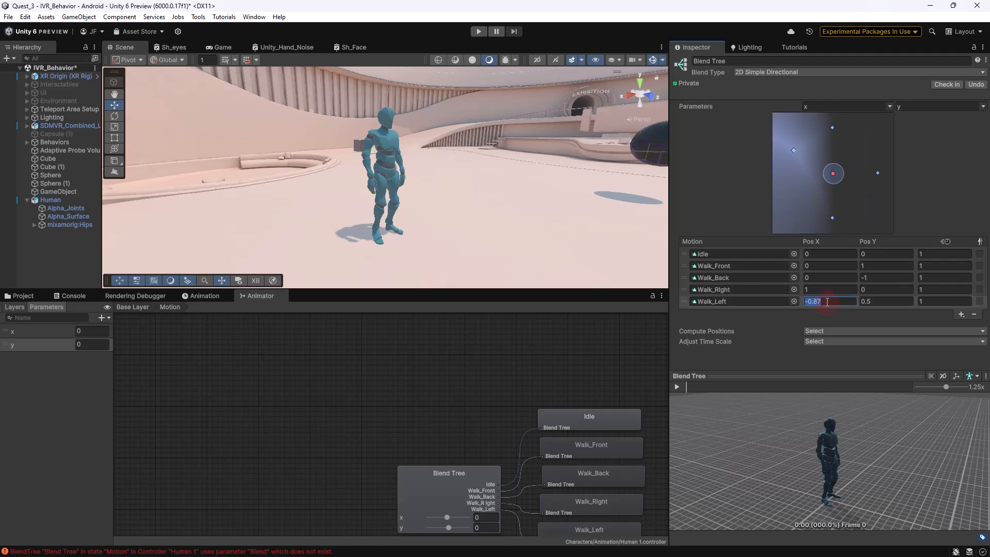
text(0)
key(Tab)
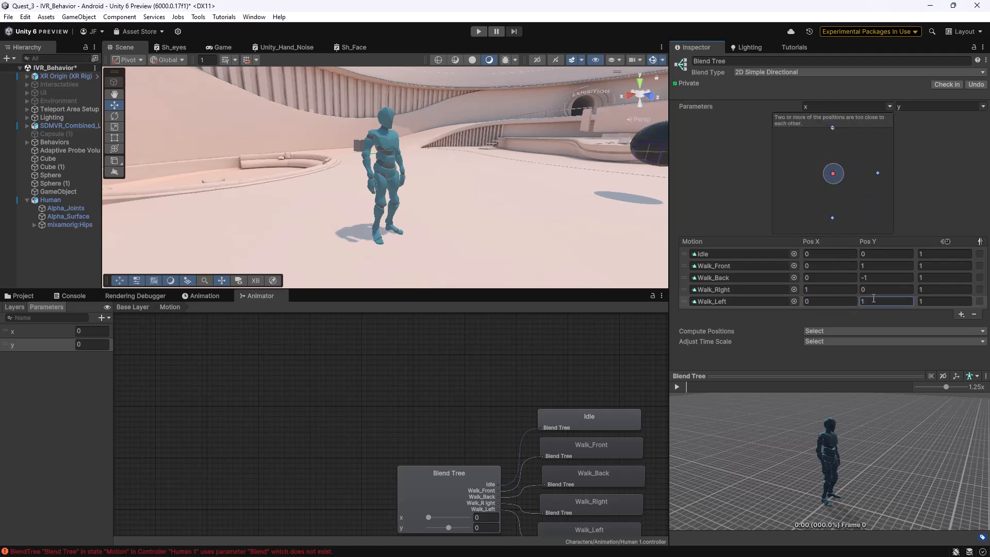
click(838, 300)
text(-1)
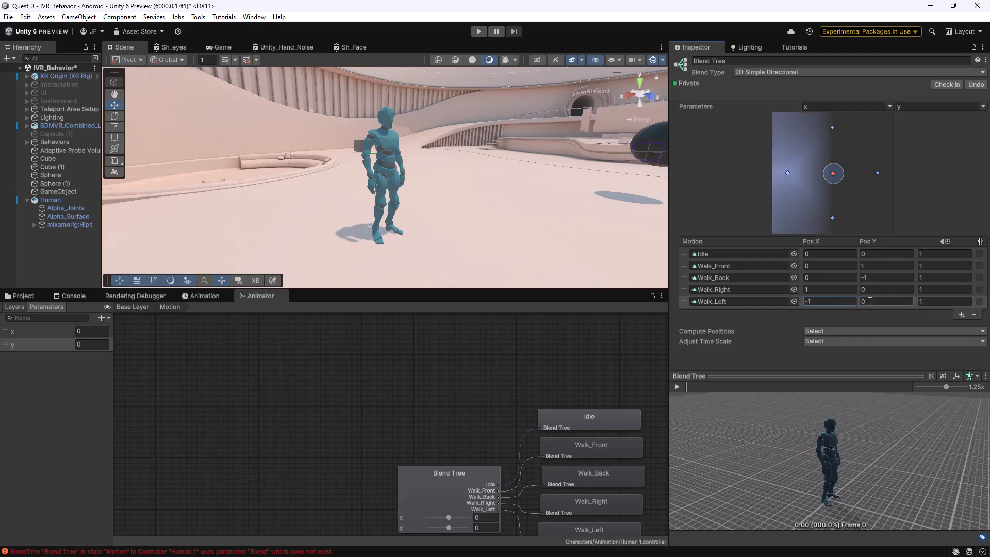
click(871, 301)
Preview the blended animations by varying the Blend Tree node's x and y values, and reset both to 0
middle_drag(418, 435, 300, 361)
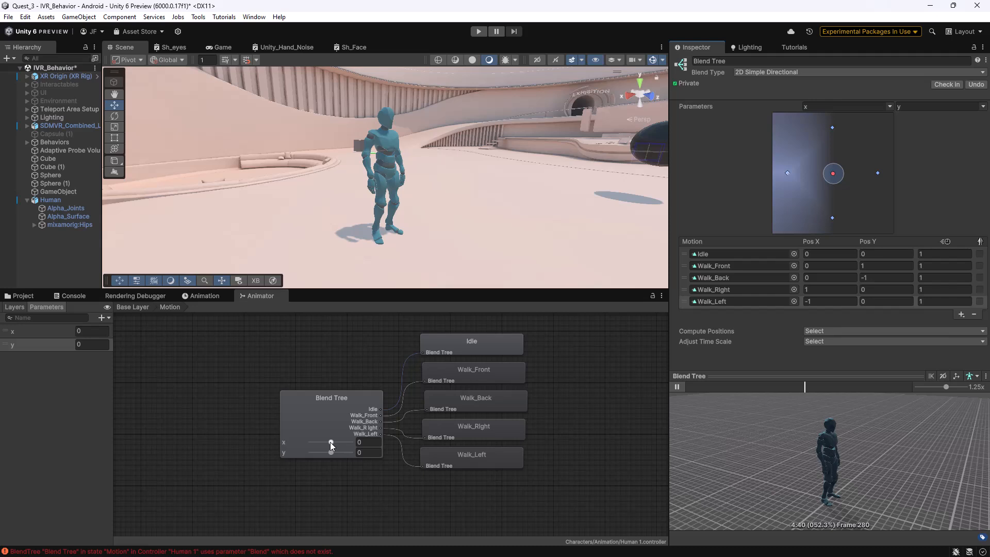
mouse_move(331, 442)
mouse_down()
mouse_move(362, 447)
mouse_move(296, 447)
mouse_move(369, 458)
mouse_move(295, 456)
mouse_move(333, 452)
mouse_move(319, 452)
mouse_up()
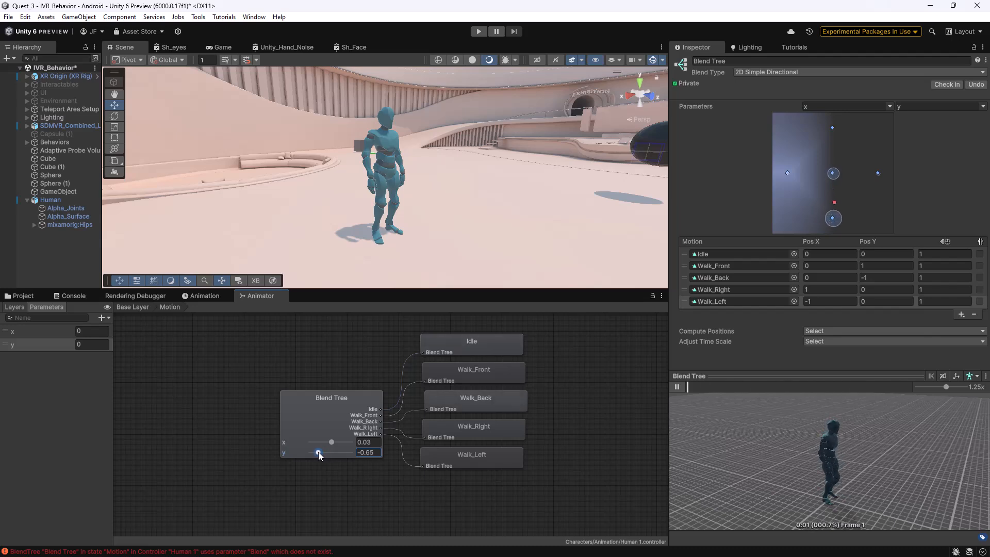
mouse_move(318, 451)
mouse_down()
mouse_move(306, 450)
mouse_move(332, 451)
mouse_up()
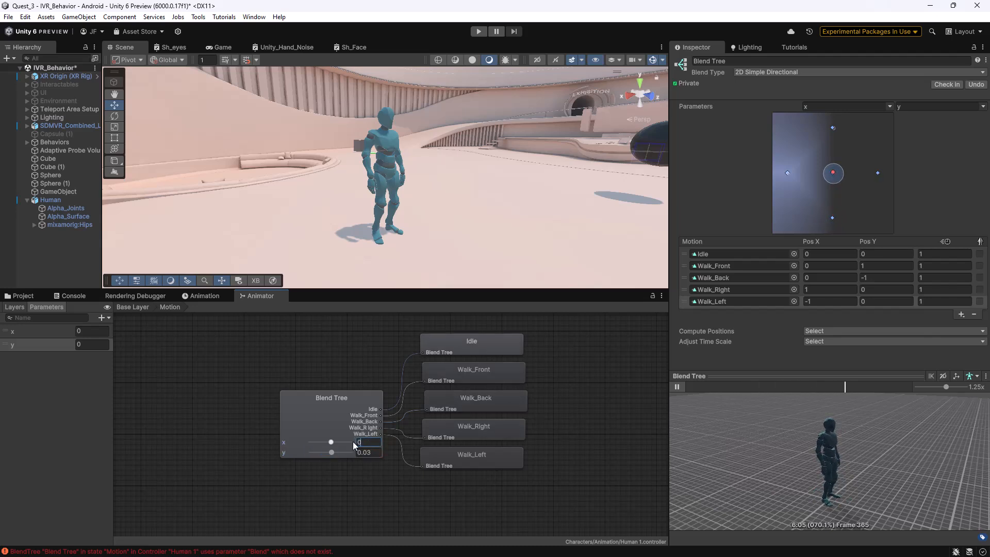
click(375, 452)
text(0)
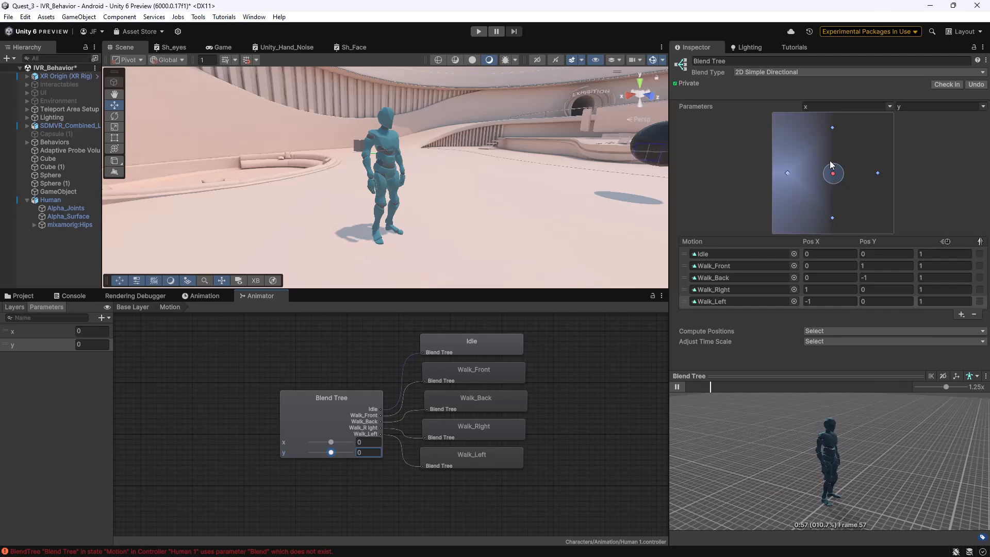
Preview the blends by moving the red sample point around the blend diagram and back to its centre, and stop the preview playback
click(834, 175)
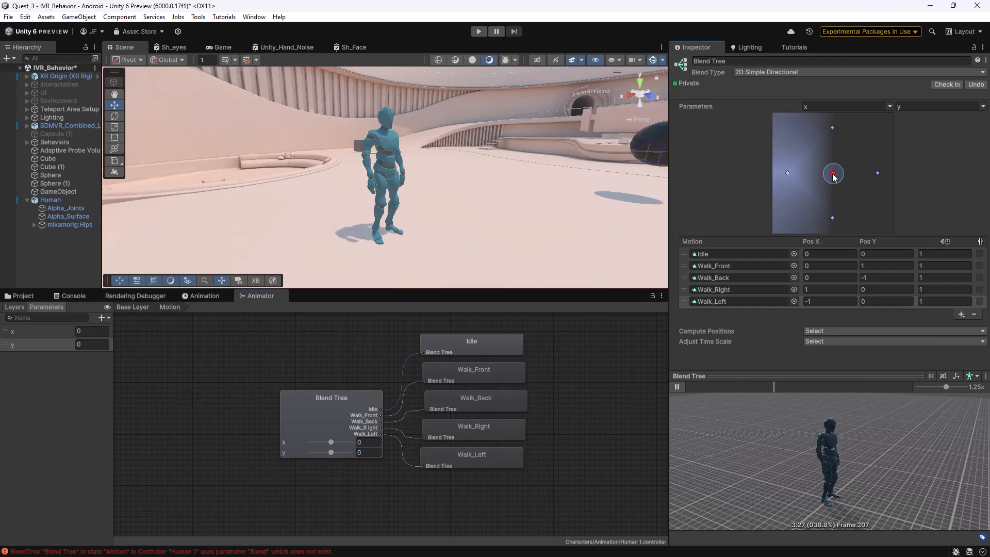
drag(834, 175, 833, 135)
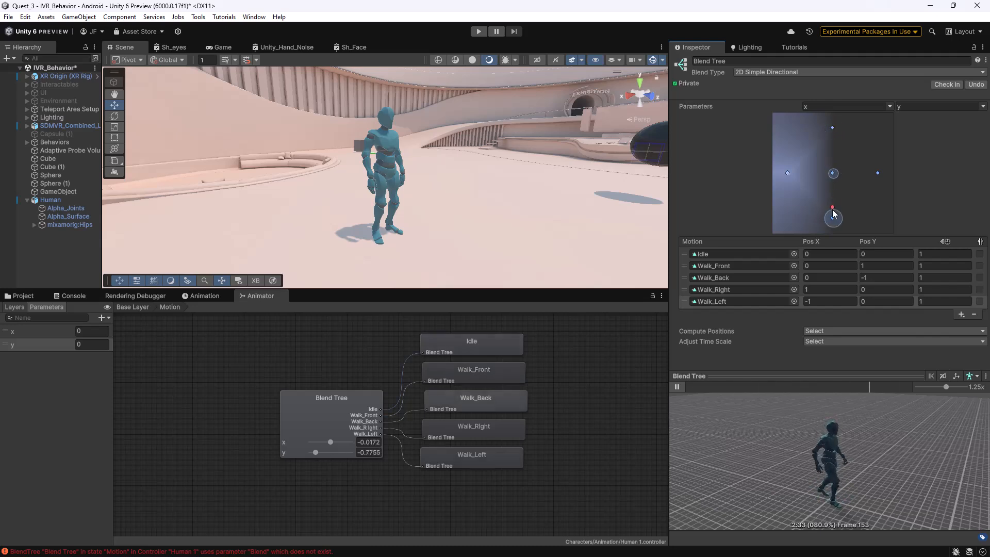
mouse_move(831, 181)
mouse_down()
mouse_move(834, 216)
mouse_move(833, 173)
mouse_move(873, 177)
mouse_move(832, 174)
mouse_move(834, 129)
mouse_move(868, 155)
mouse_move(870, 206)
mouse_move(832, 219)
mouse_move(797, 196)
mouse_move(803, 155)
mouse_move(825, 153)
mouse_move(834, 177)
mouse_up()
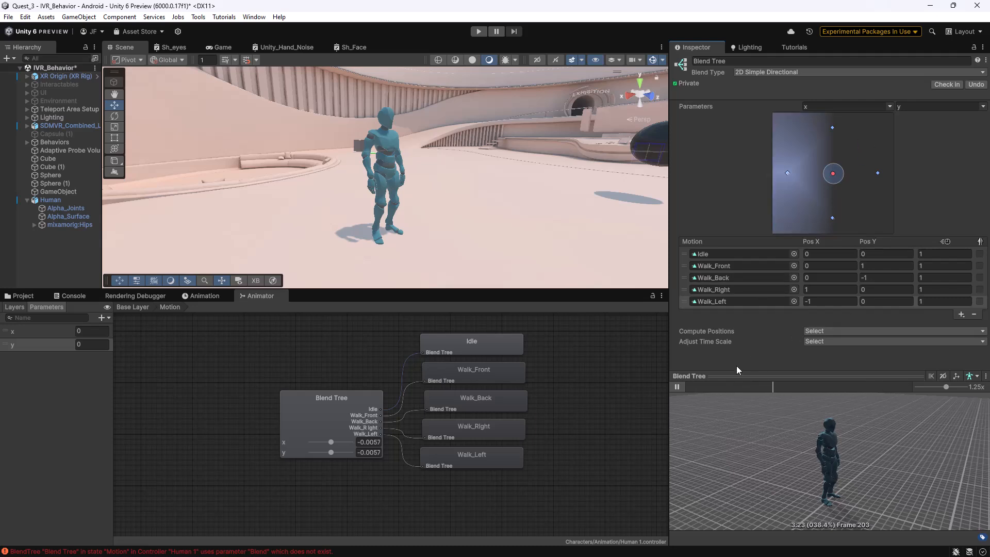
click(678, 387)
click(313, 411)
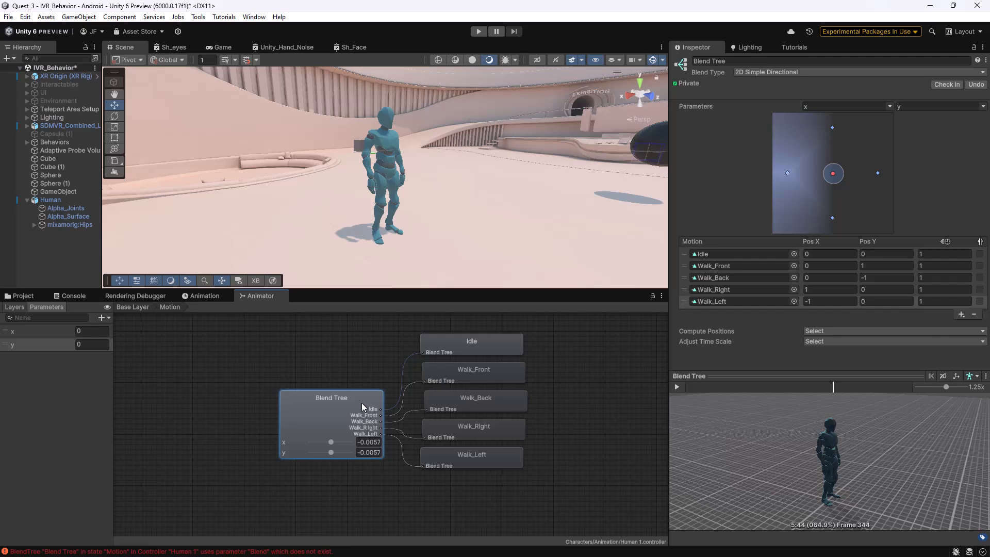